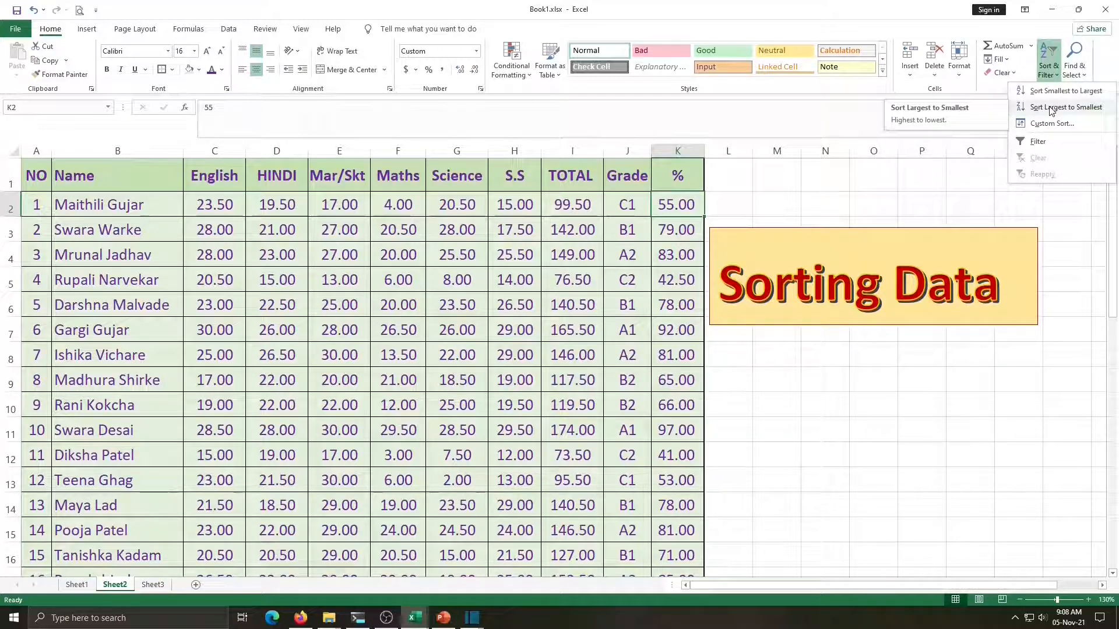
# Sort the marks table by the % column from largest to smallest, expanding the selection to include the adjacent columns.
pyautogui.click(1052, 109)
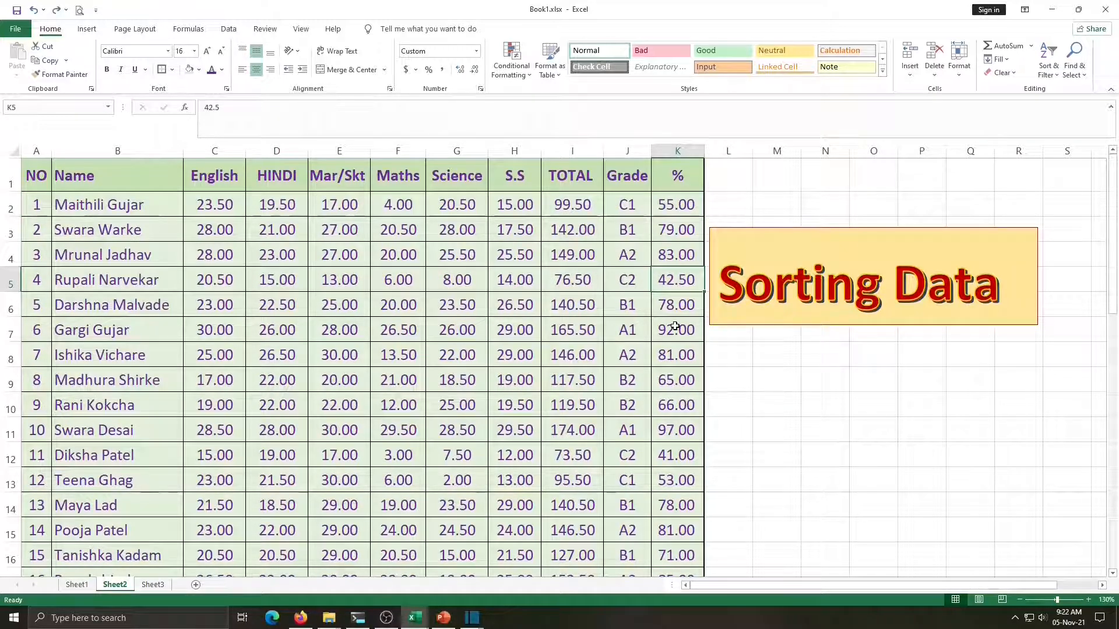
pyautogui.click(683, 150)
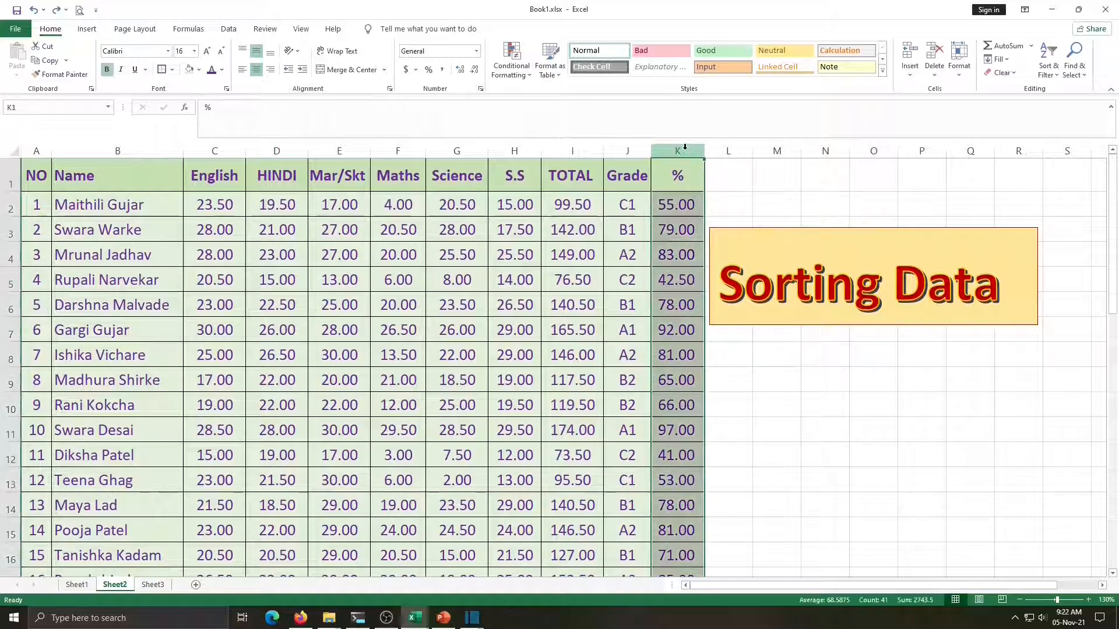
pyautogui.click(1049, 73)
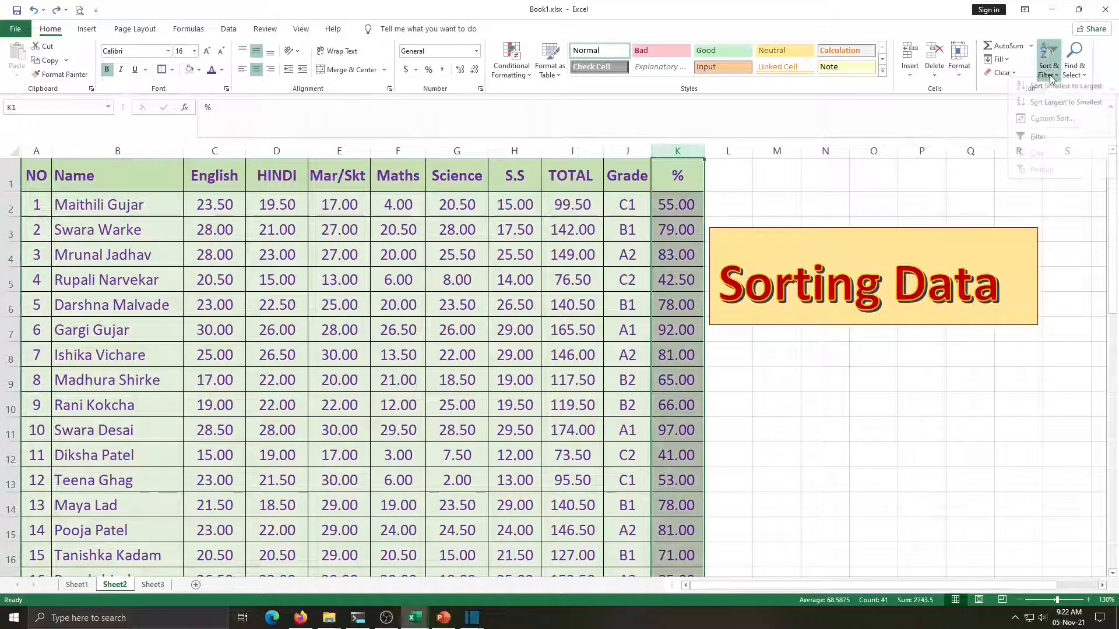
pyautogui.click(1065, 106)
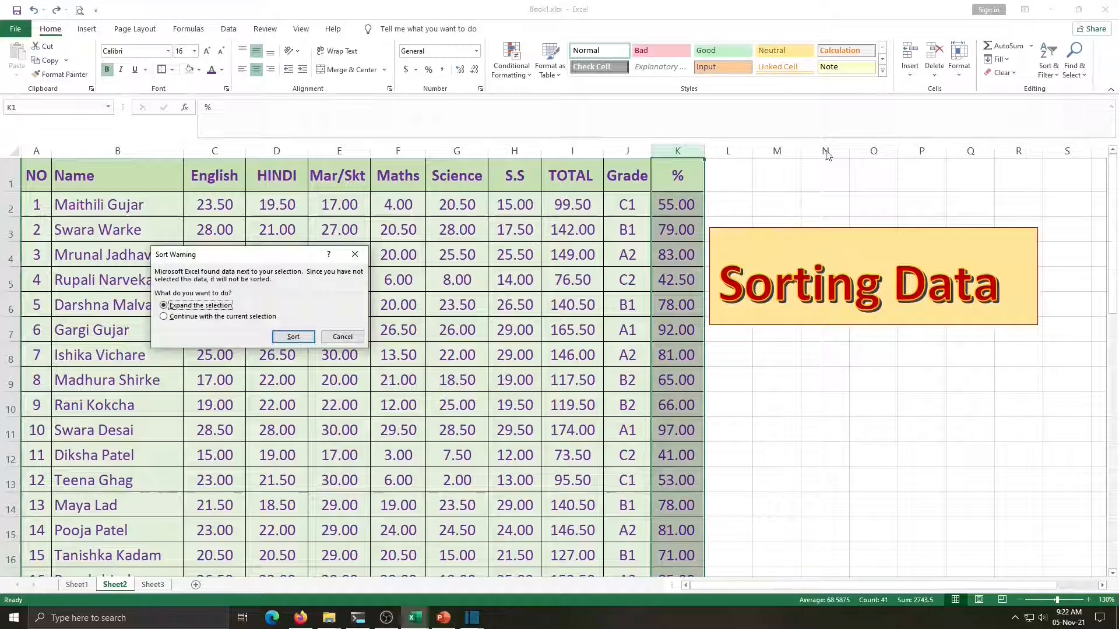
pyautogui.moveTo(252, 250); pyautogui.dragTo(216, 261)
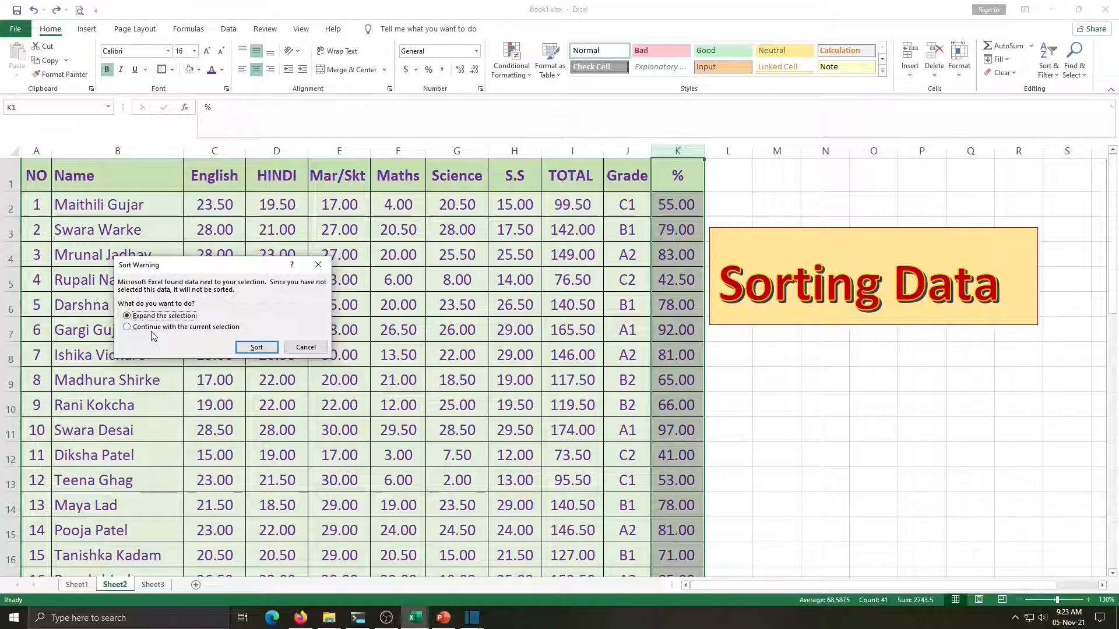
pyautogui.click(271, 352)
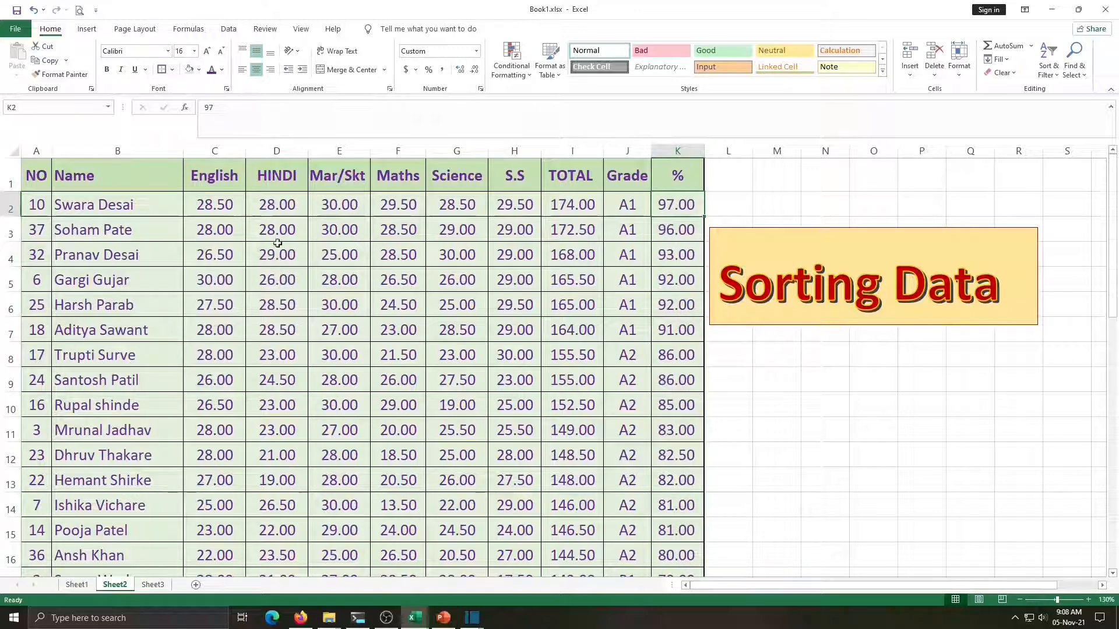
# Sort the marks table alphabetically from A to Z by the Name column.
pyautogui.click(109, 205)
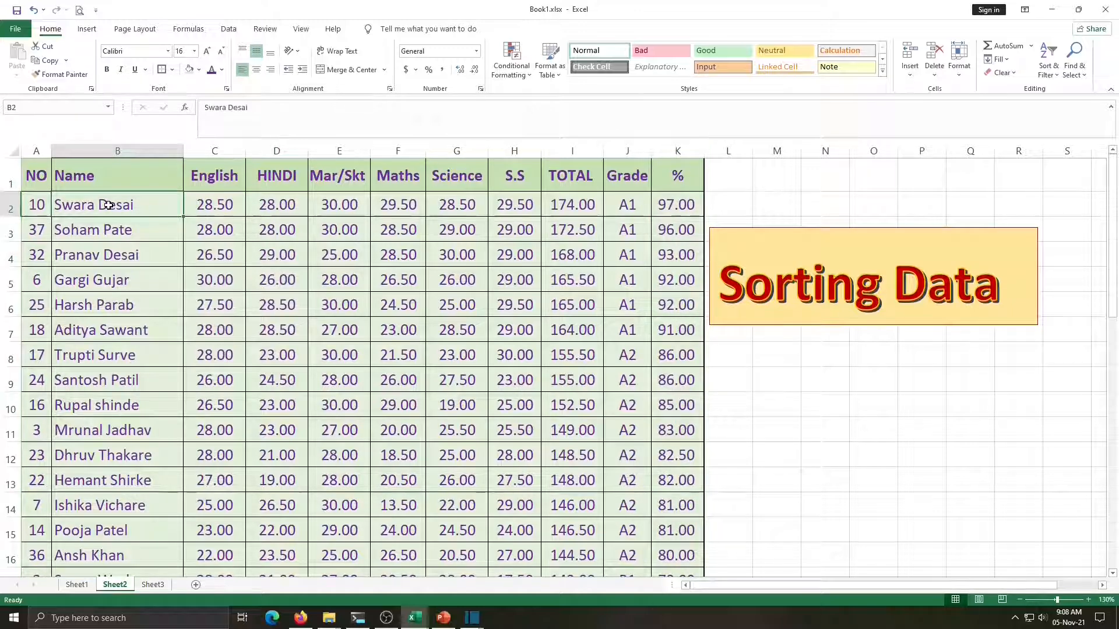
pyautogui.click(1047, 64)
pyautogui.click(1094, 91)
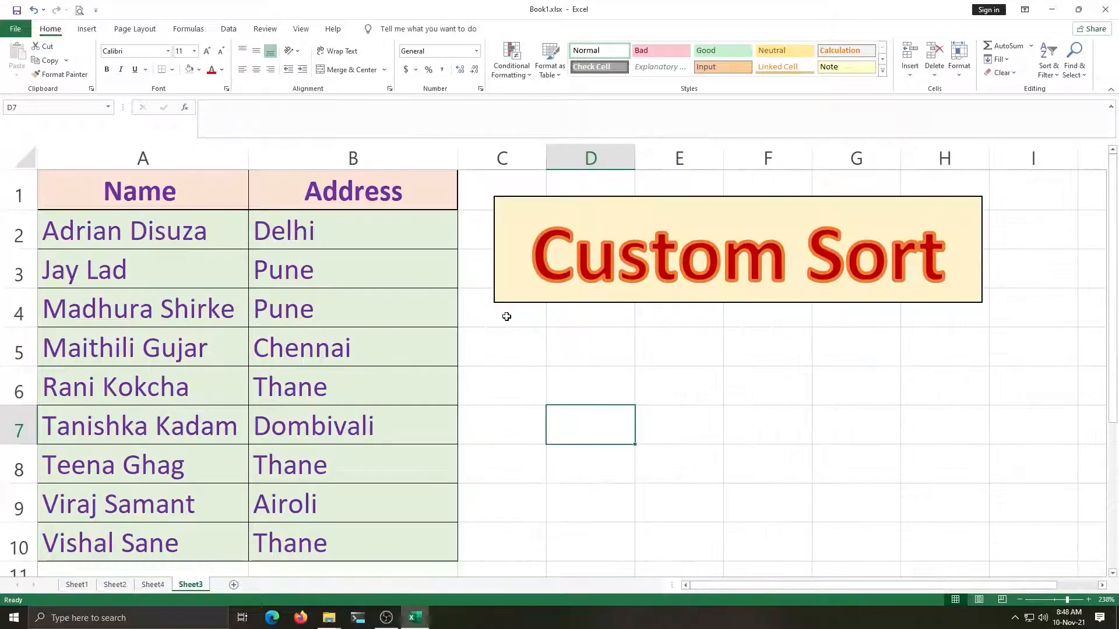
# Start a custom sort on the Name and Address table and add sort levels, deleting the surplus so one Then by level remains.
pyautogui.click(507, 317)
pyautogui.click(523, 394)
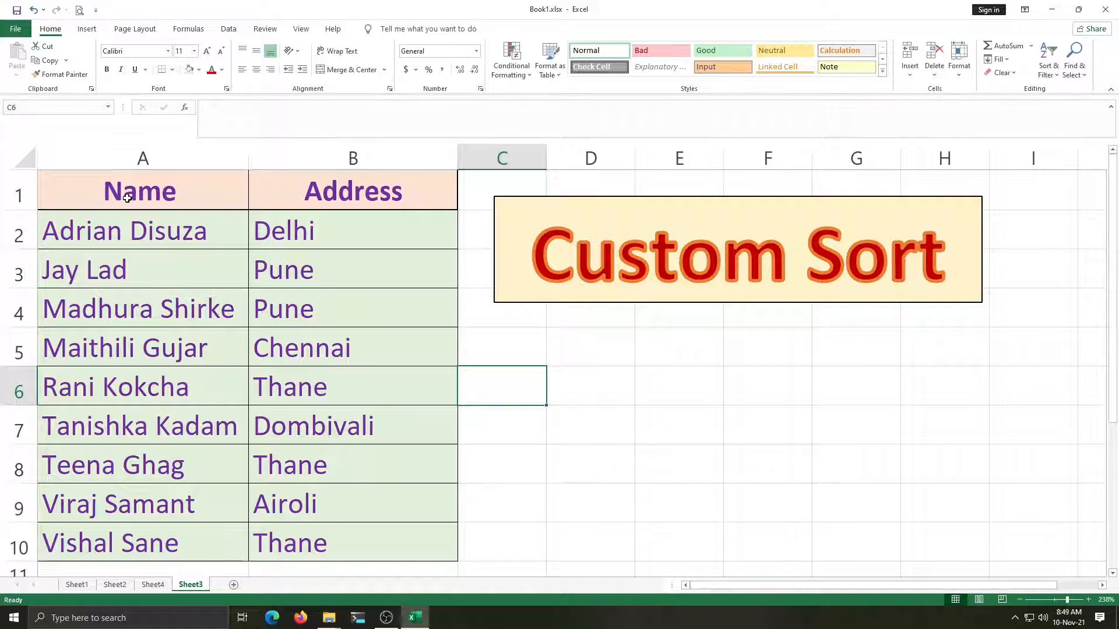
pyautogui.click(1056, 78)
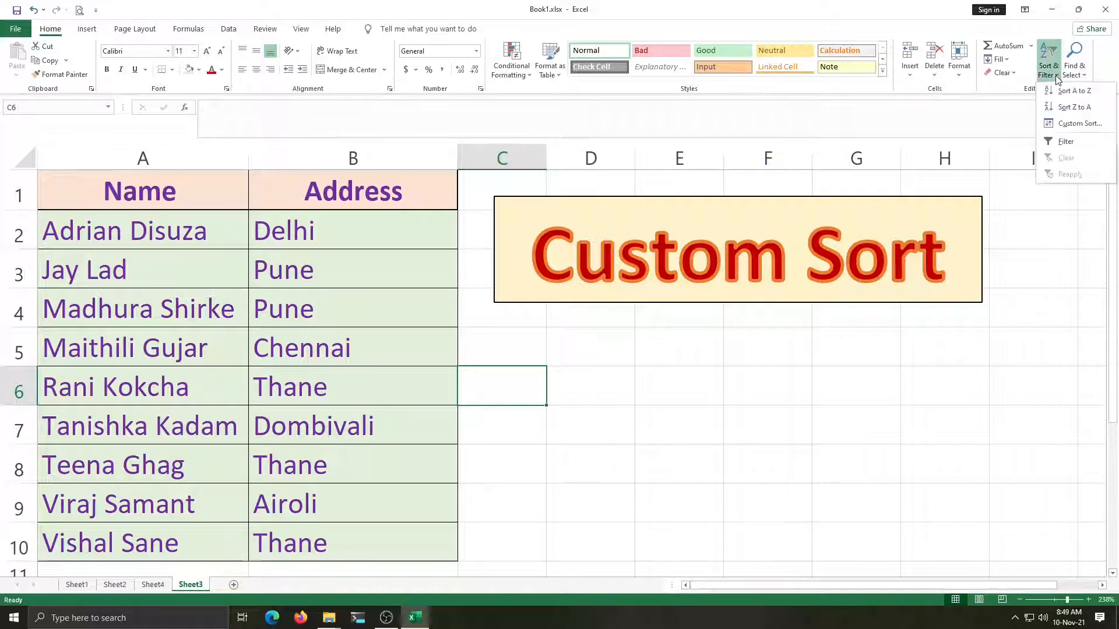
pyautogui.click(1075, 124)
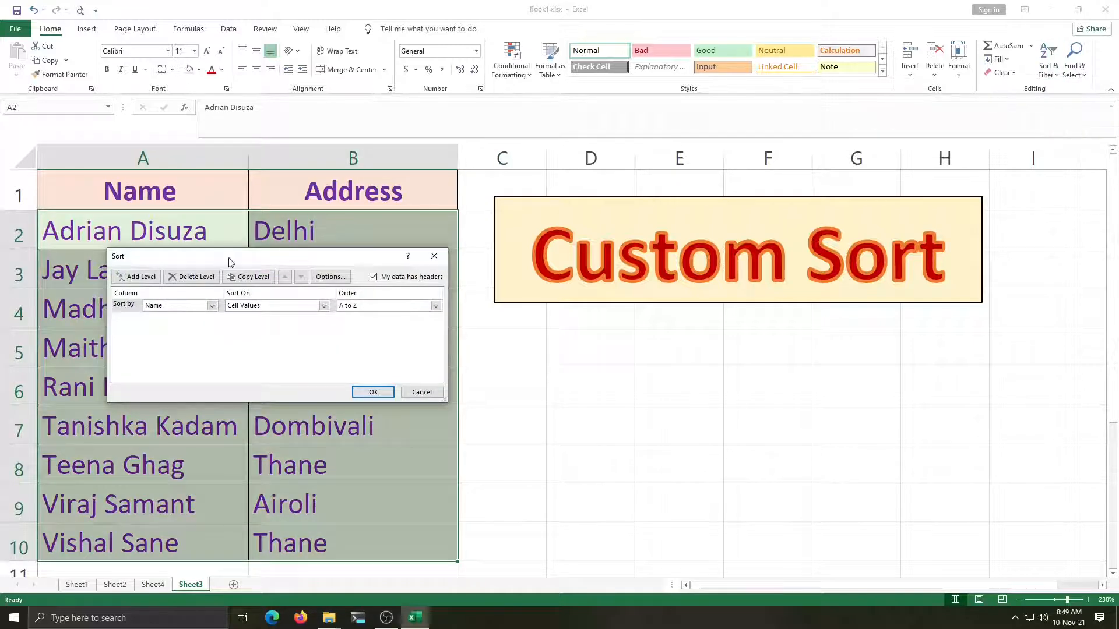
pyautogui.moveTo(231, 262); pyautogui.dragTo(249, 295)
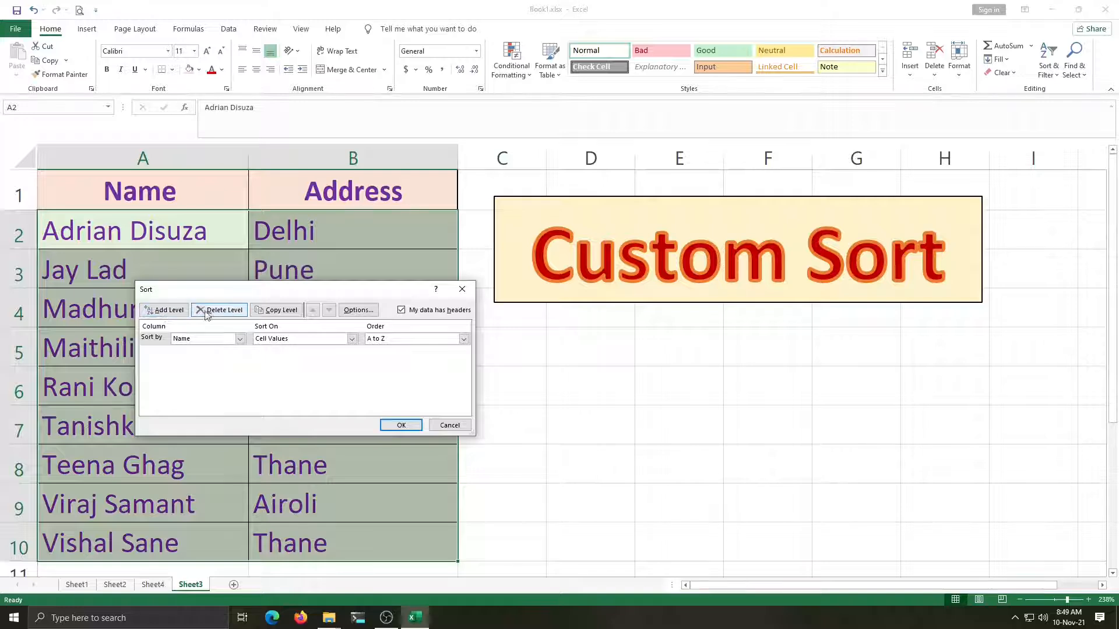
pyautogui.click(164, 310)
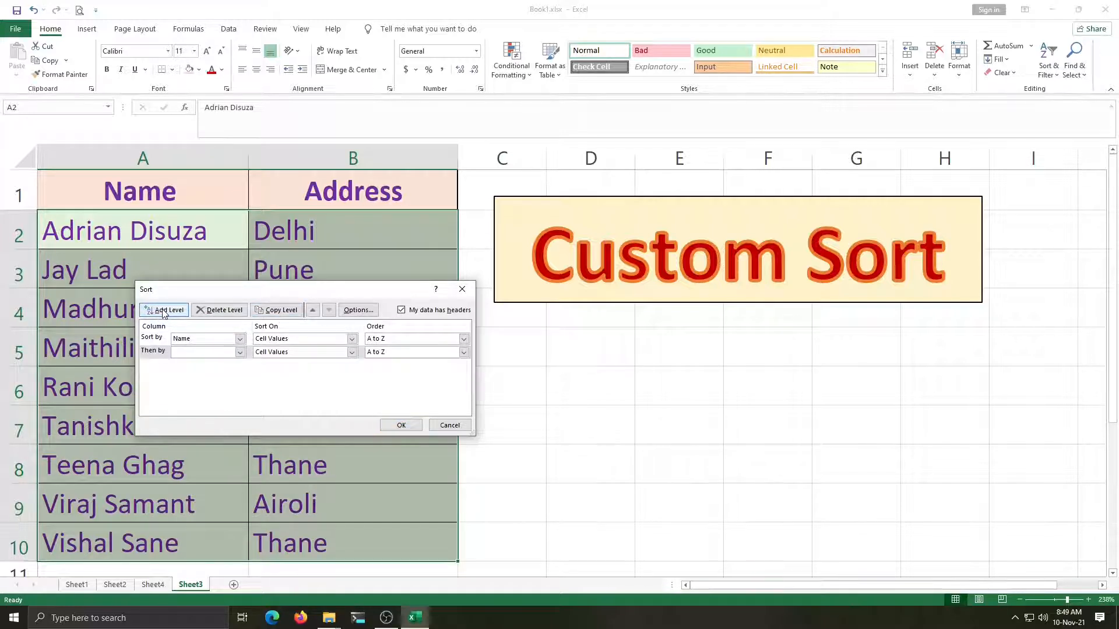
pyautogui.click(164, 311)
pyautogui.click(163, 310)
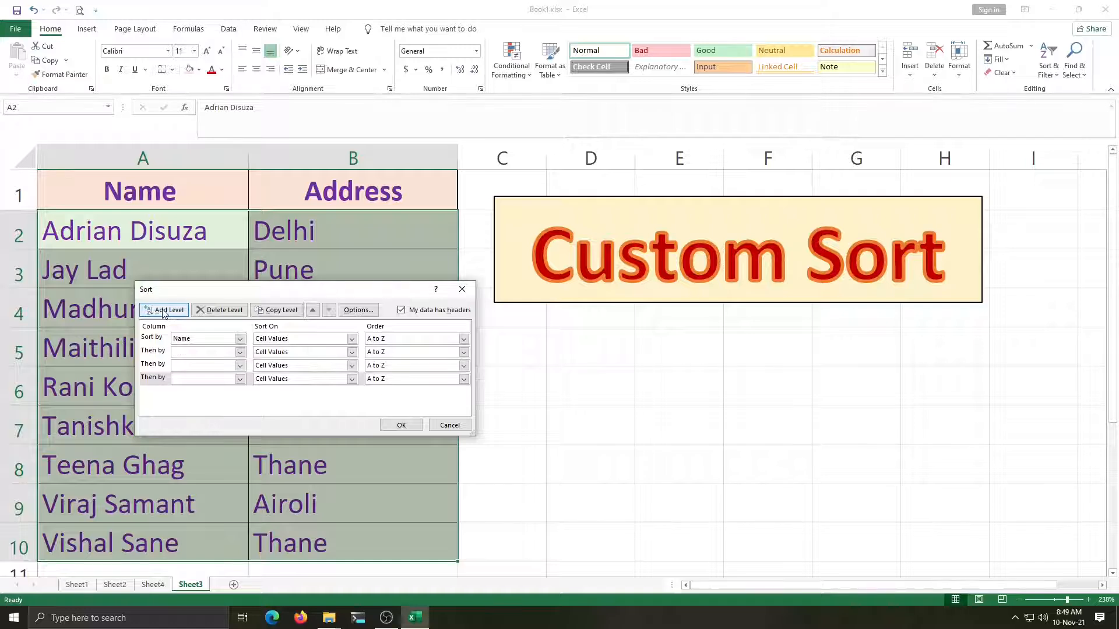
pyautogui.click(220, 311)
pyautogui.click(220, 311)
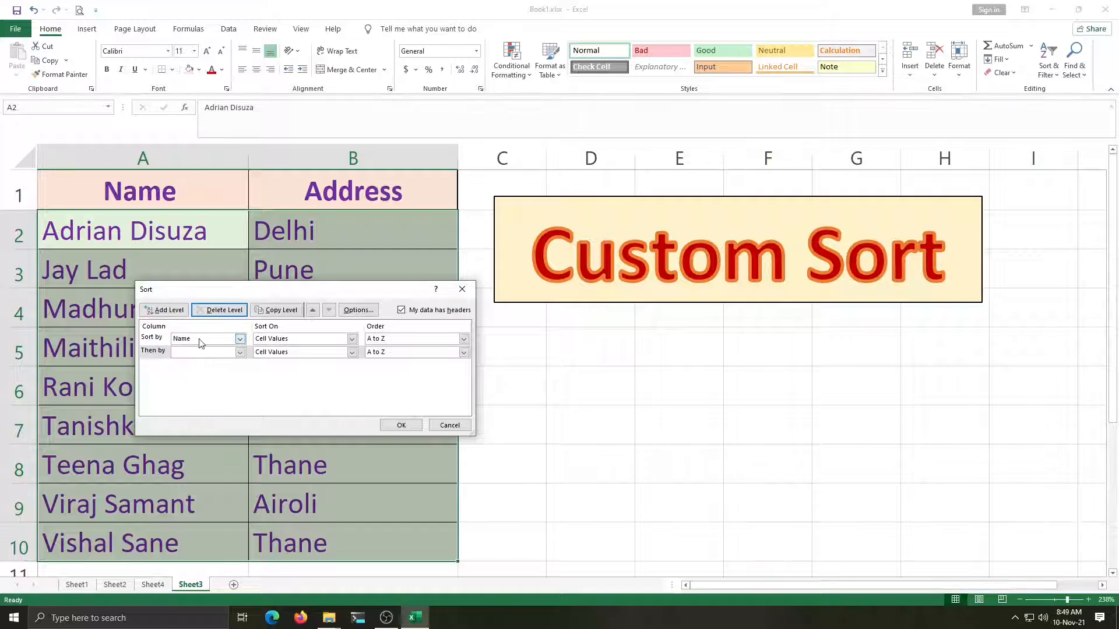
# Set the custom sort to order by Address and then by Name, both A to Z on cell values, and apply it.
pyautogui.click(239, 340)
pyautogui.click(207, 358)
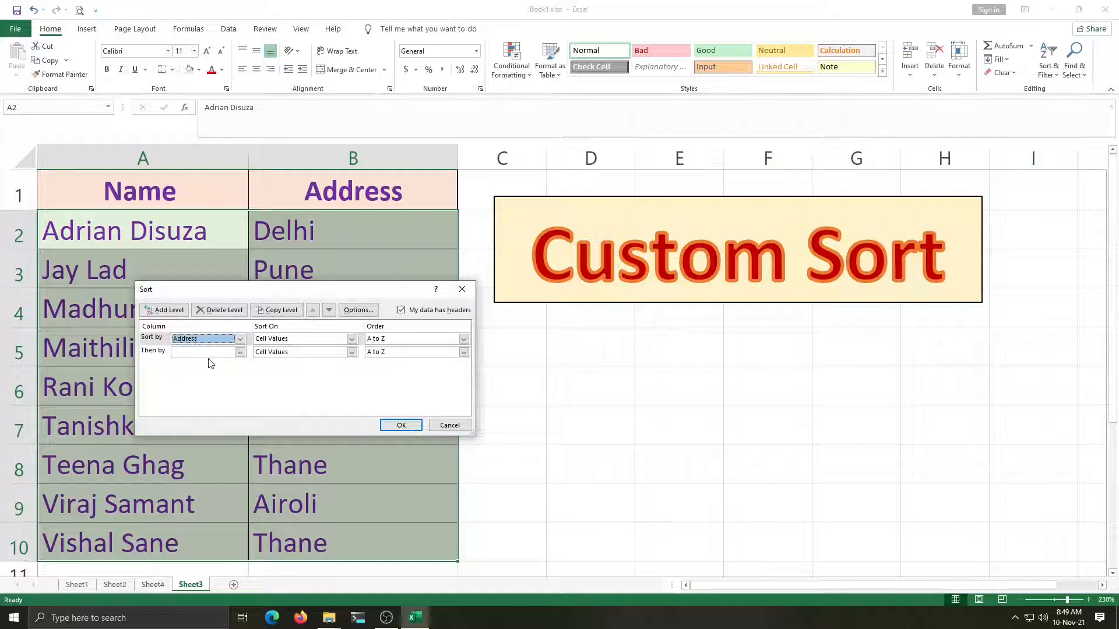
pyautogui.click(239, 340)
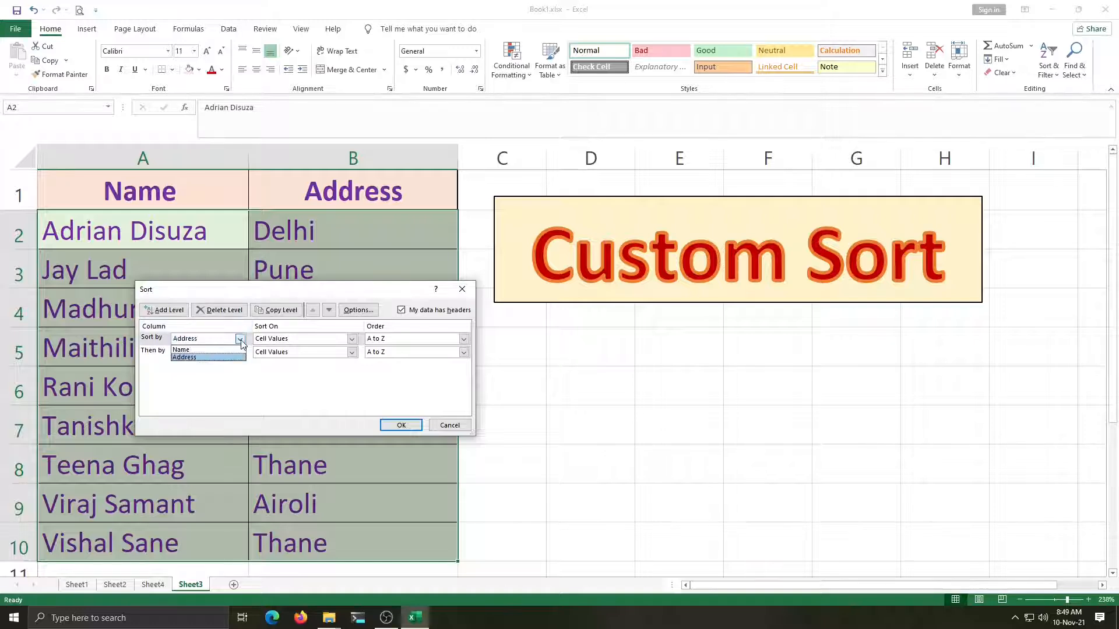
pyautogui.click(241, 342)
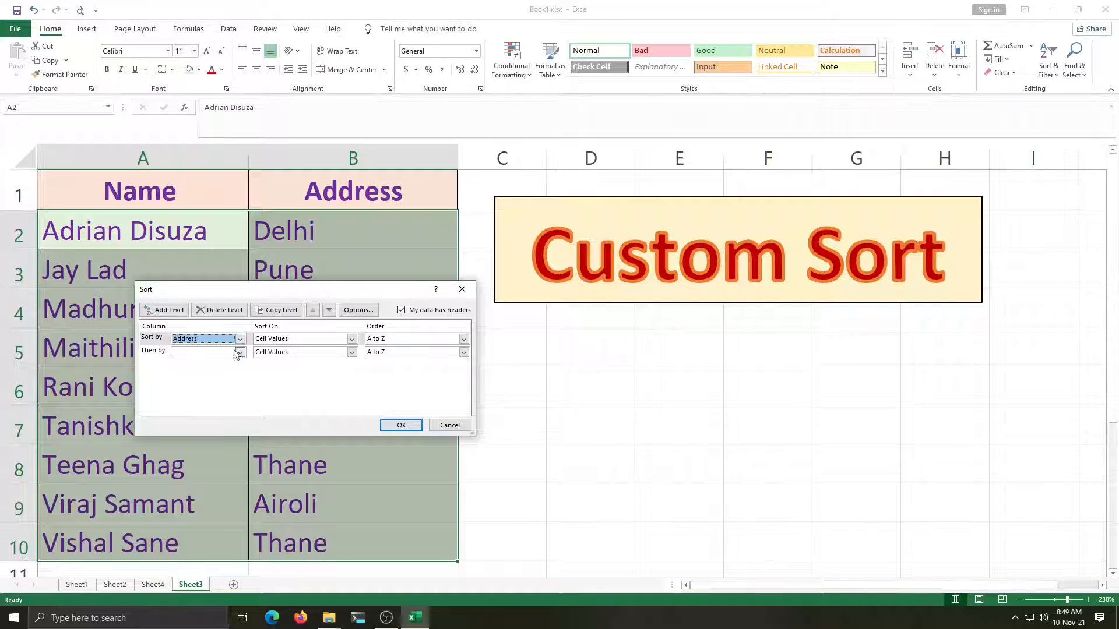
pyautogui.click(239, 353)
pyautogui.click(224, 363)
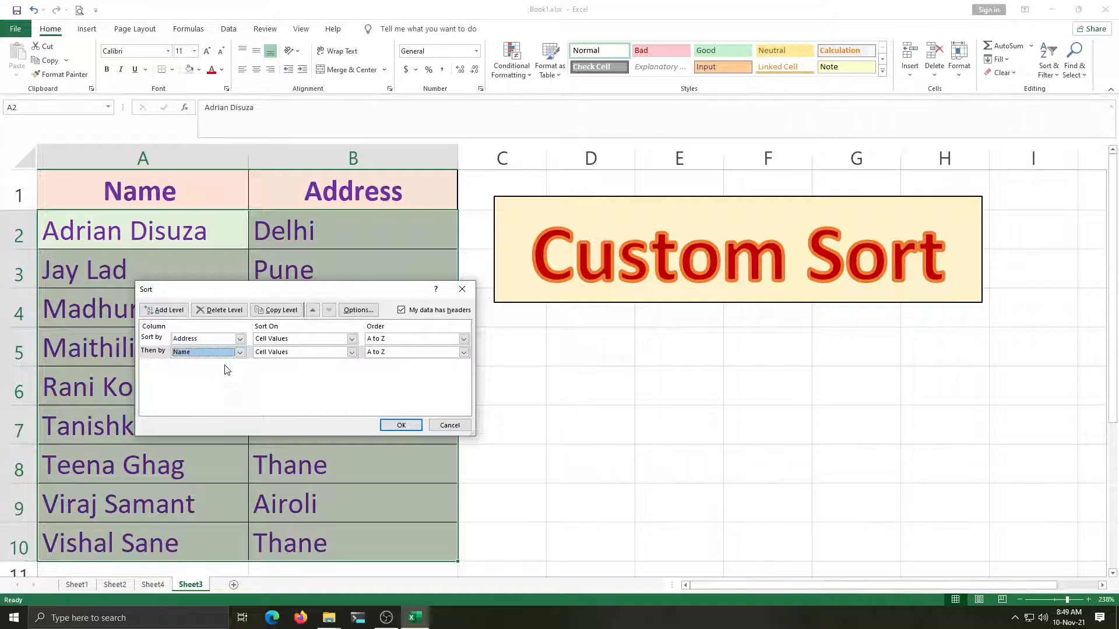
pyautogui.click(399, 425)
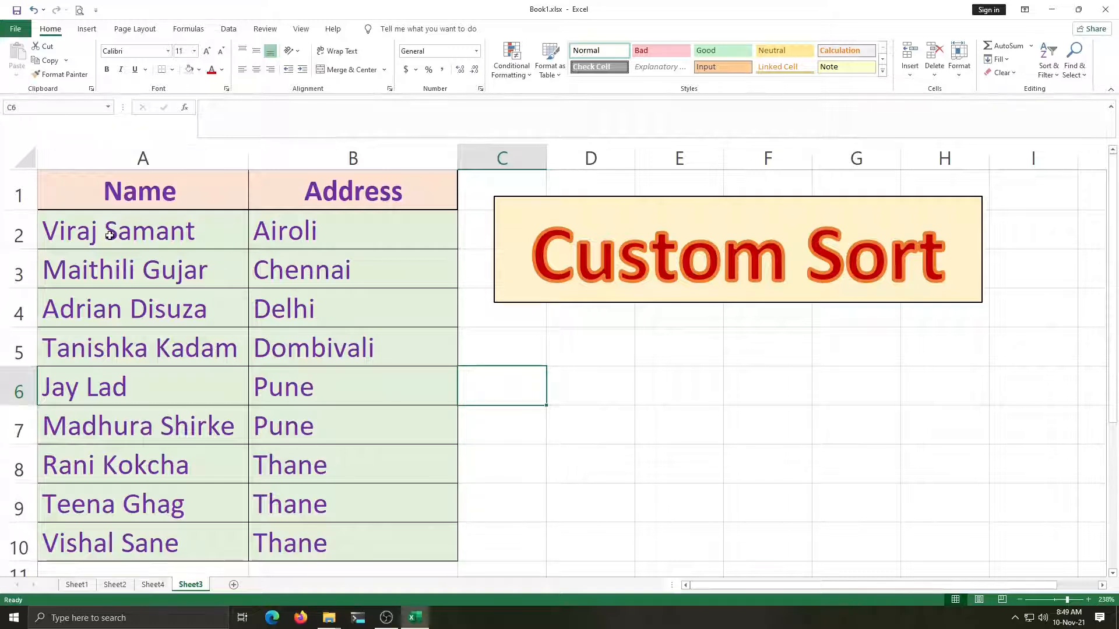
pyautogui.click(285, 243)
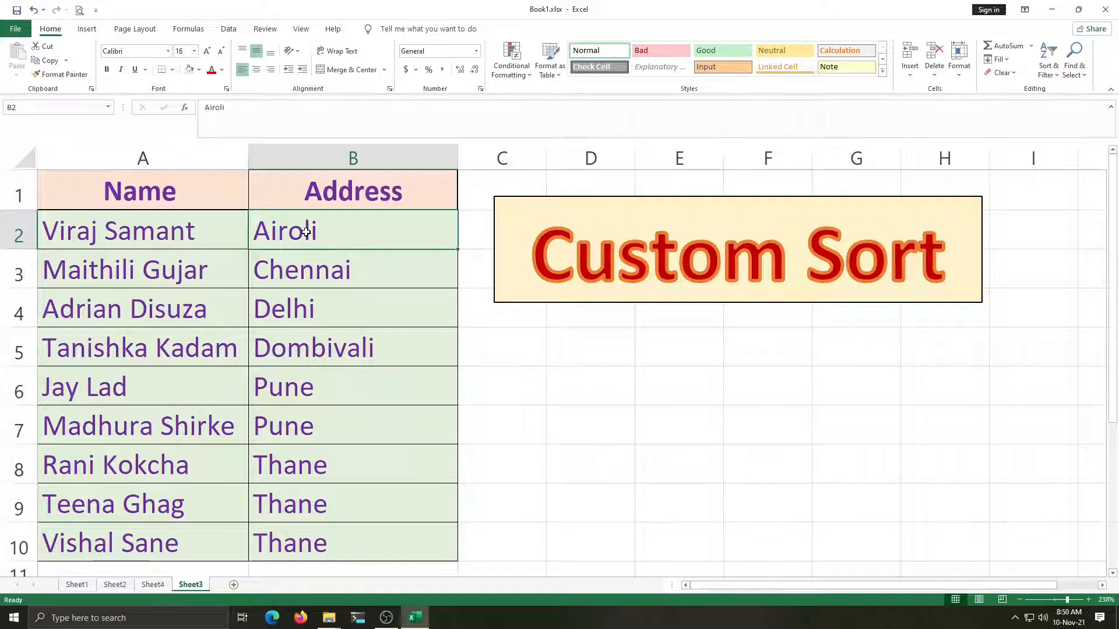
pyautogui.click(272, 392)
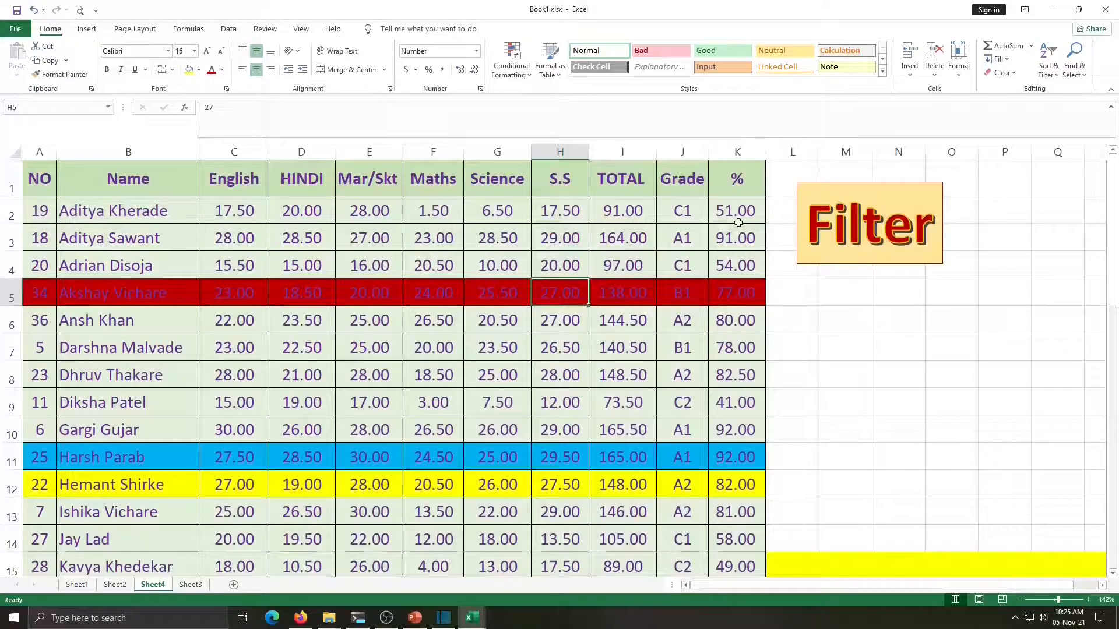
# Turn on filtering for the header row of the marks table on Sheet4.
pyautogui.click(738, 217)
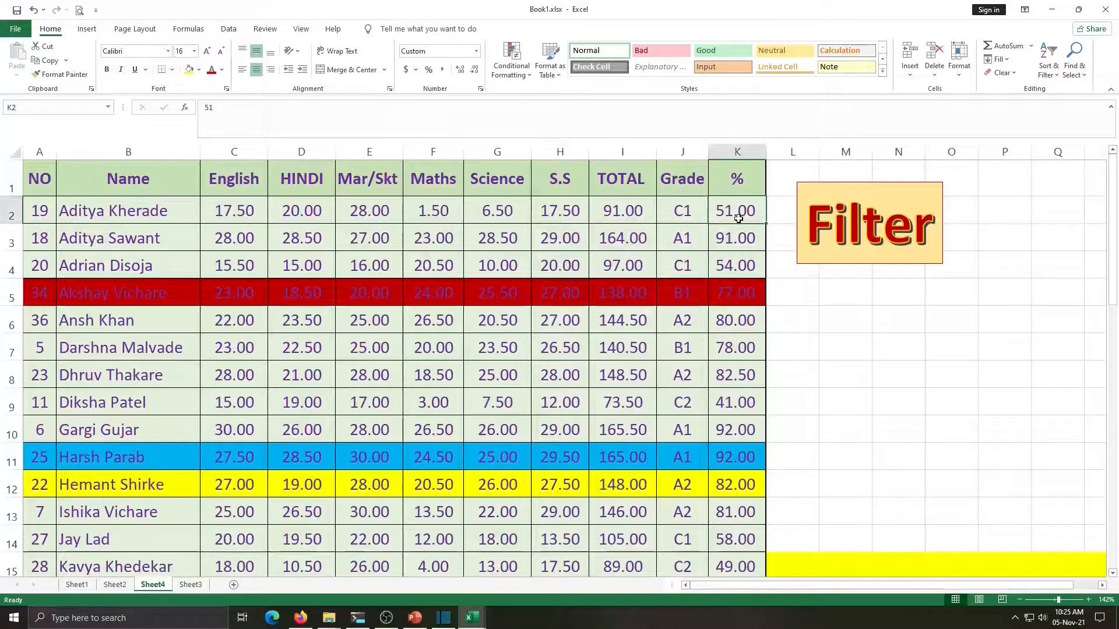
pyautogui.click(691, 213)
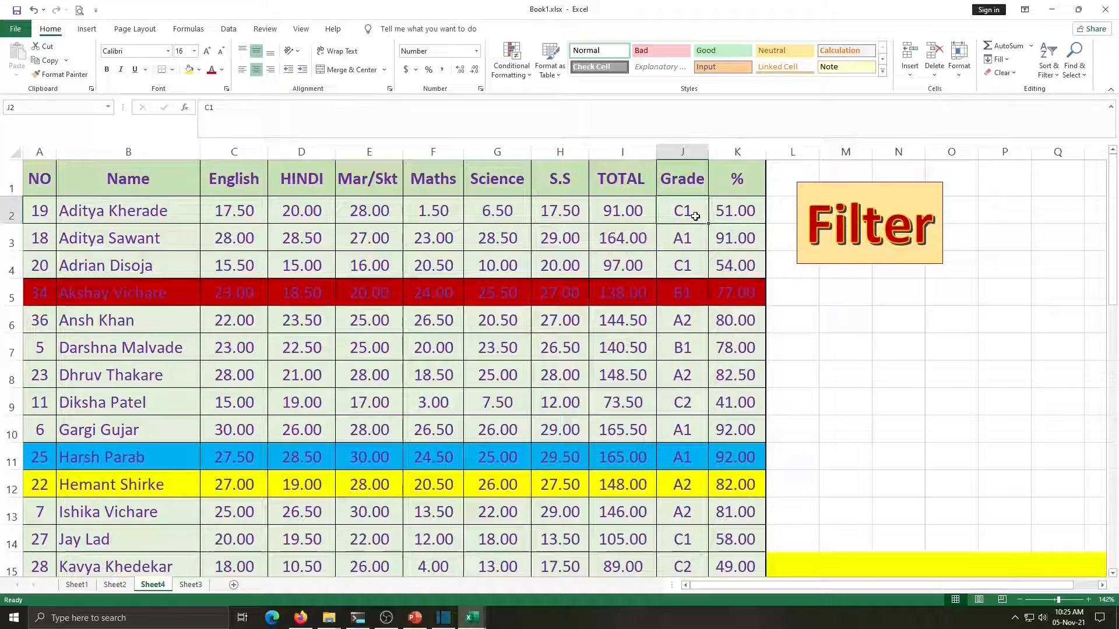
pyautogui.click(1047, 82)
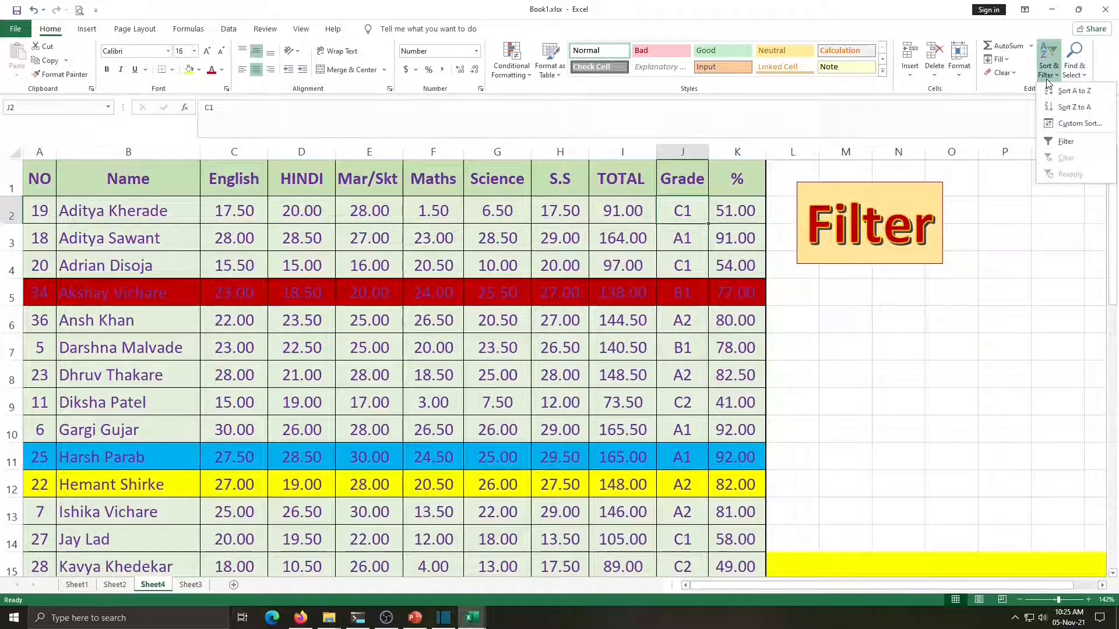
pyautogui.click(1061, 145)
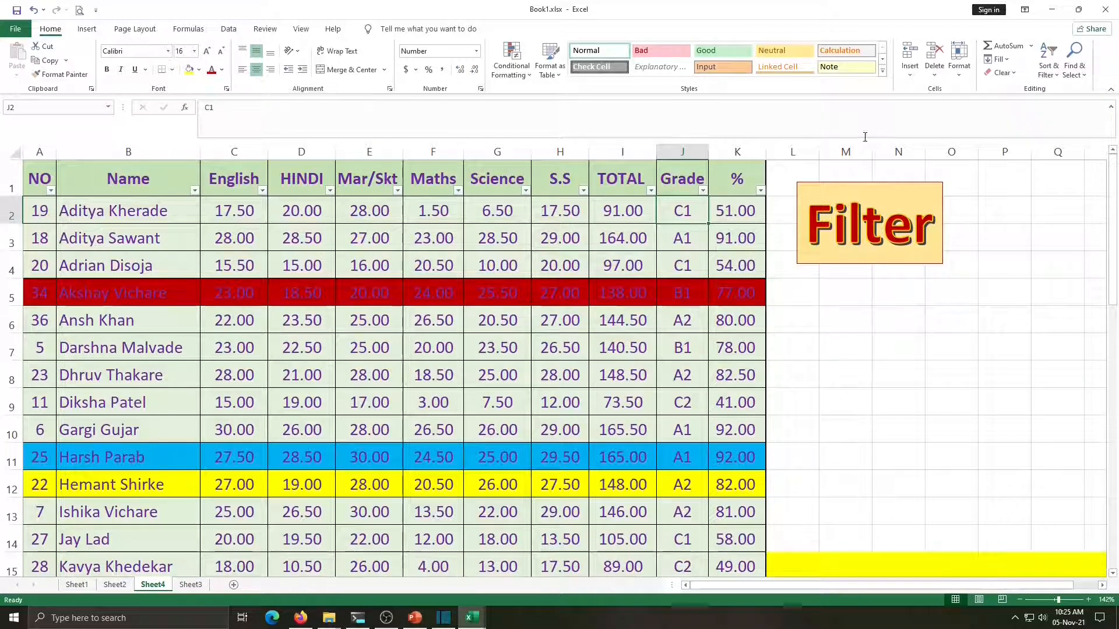
# Toggle the marks table's filter off and on repeatedly, leaving it switched on.
pyautogui.click(1049, 65)
pyautogui.click(1080, 144)
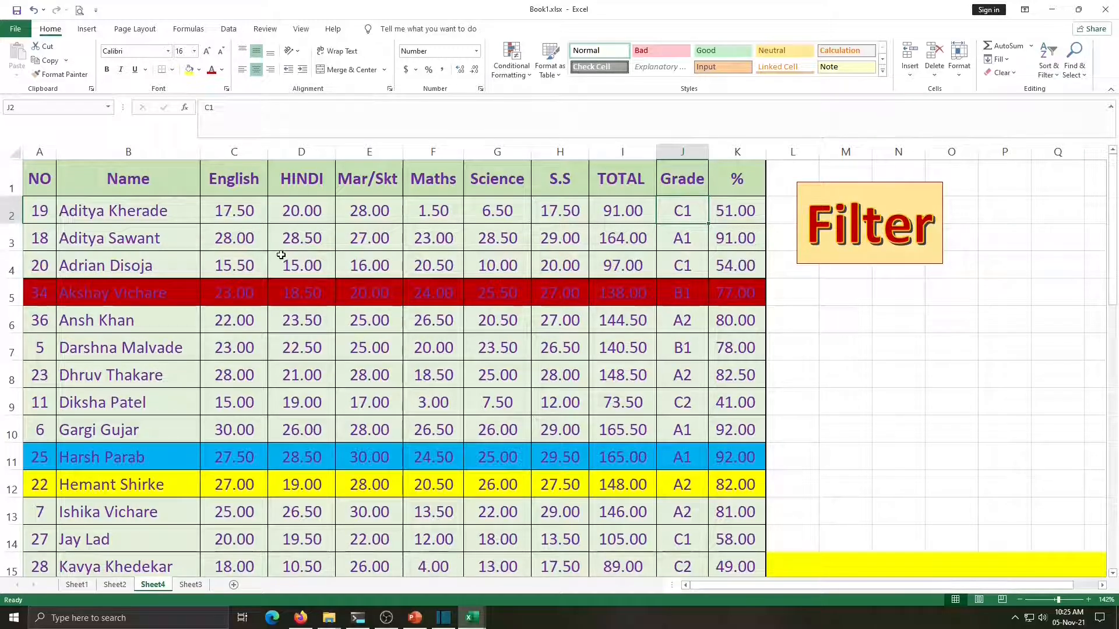
pyautogui.hotkey('ctrl', 'shift', 'l')
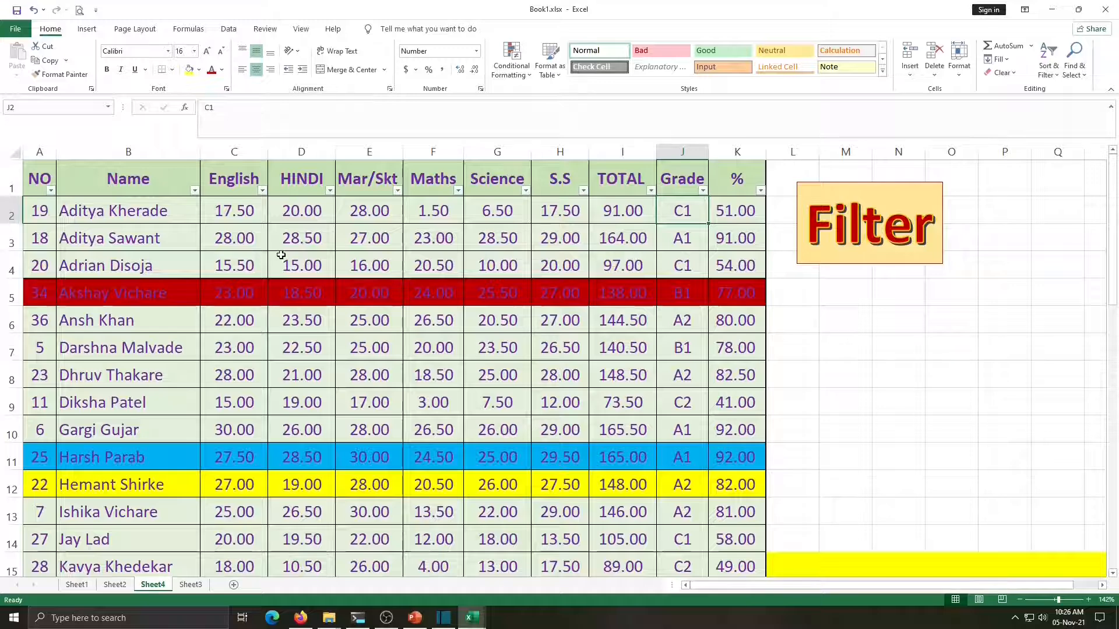
pyautogui.hotkey('ctrl', 'shift', 'l')
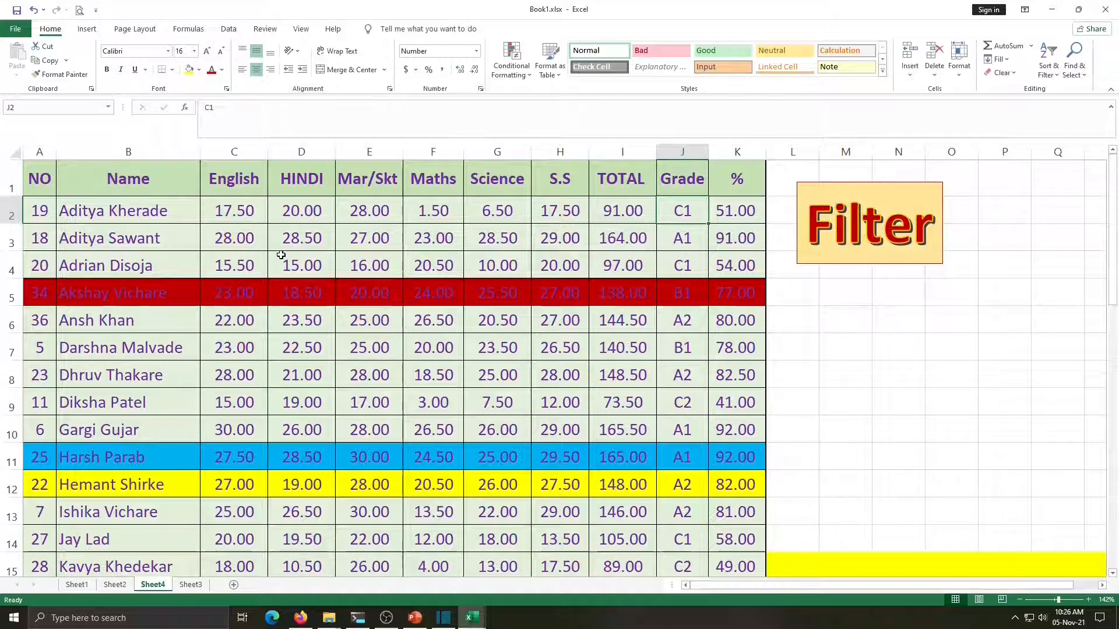
pyautogui.hotkey('ctrl', 'shift', 'l')
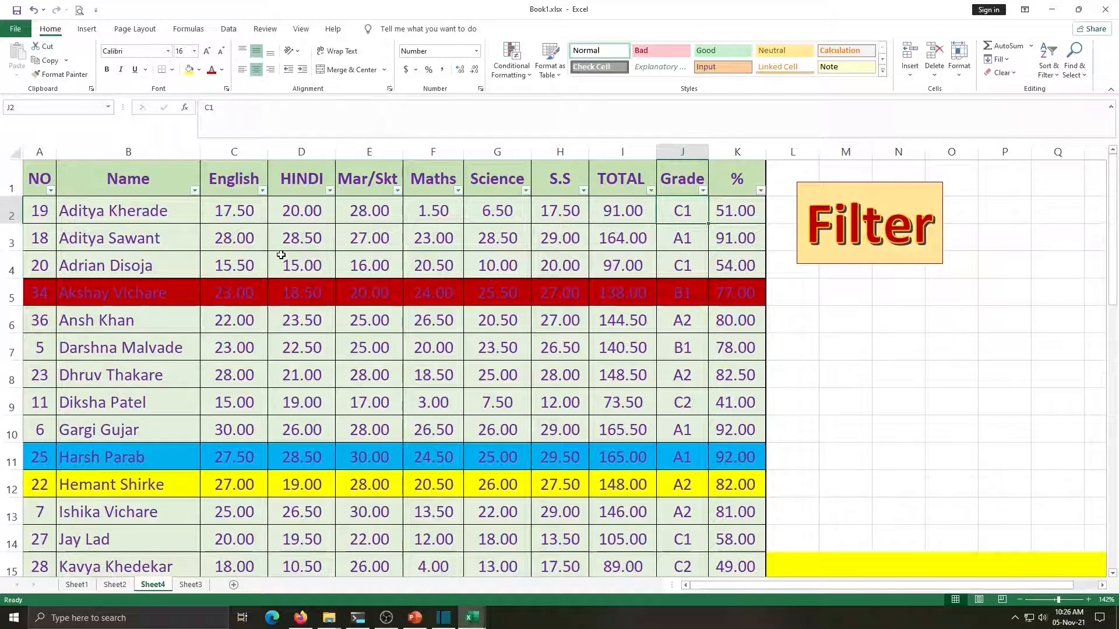
# Look through the values offered in the % column's filter list and accept it with every value selected.
pyautogui.click(760, 191)
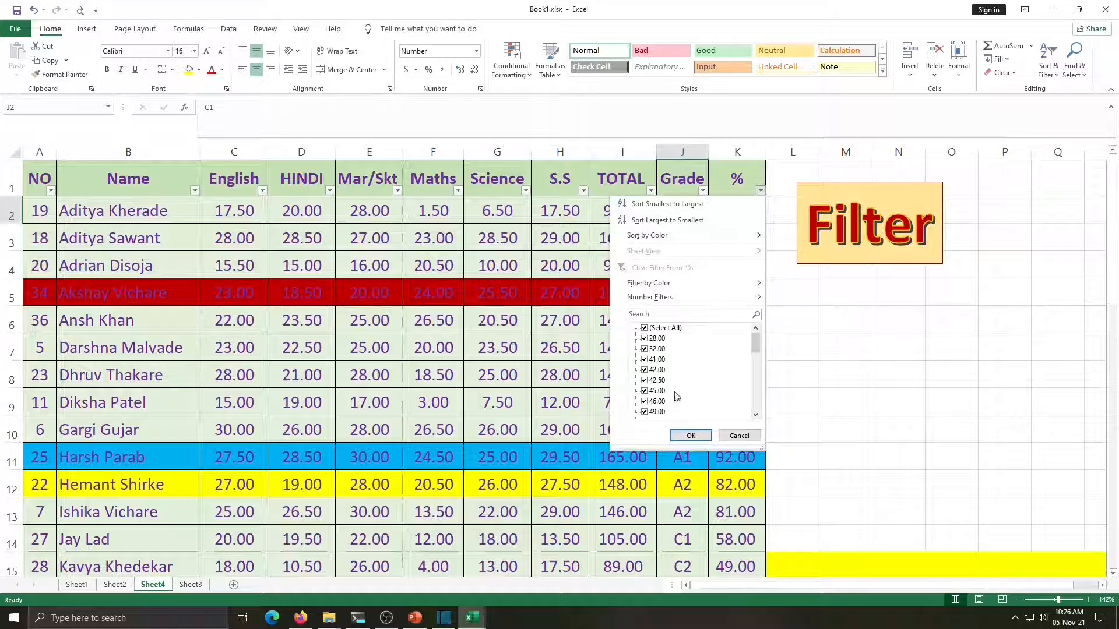
pyautogui.moveTo(755, 347); pyautogui.dragTo(755, 362)
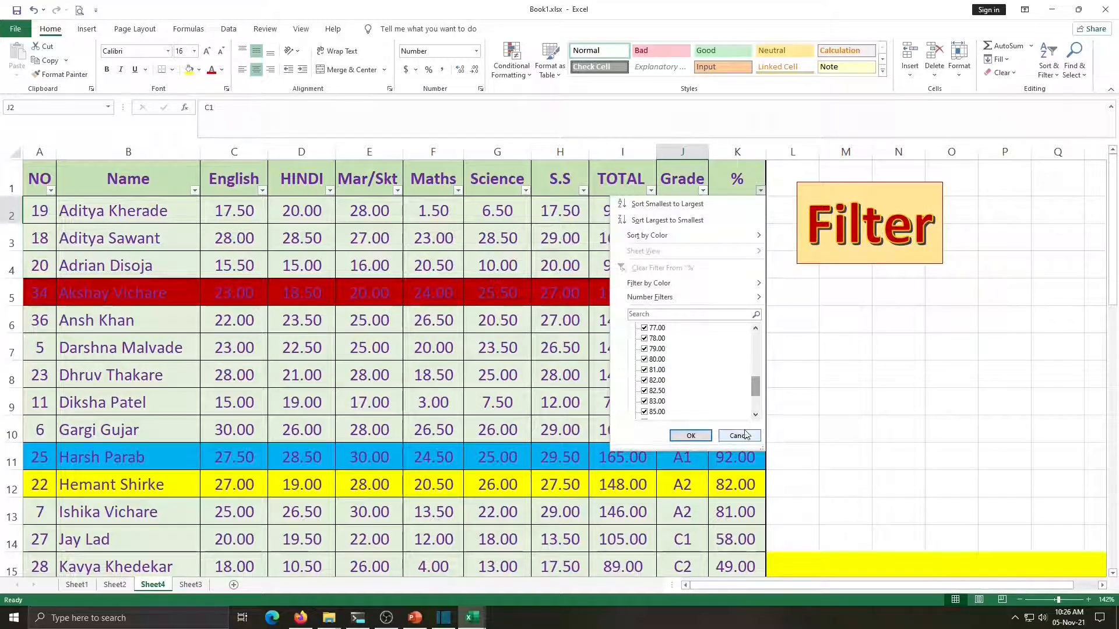
pyautogui.click(691, 436)
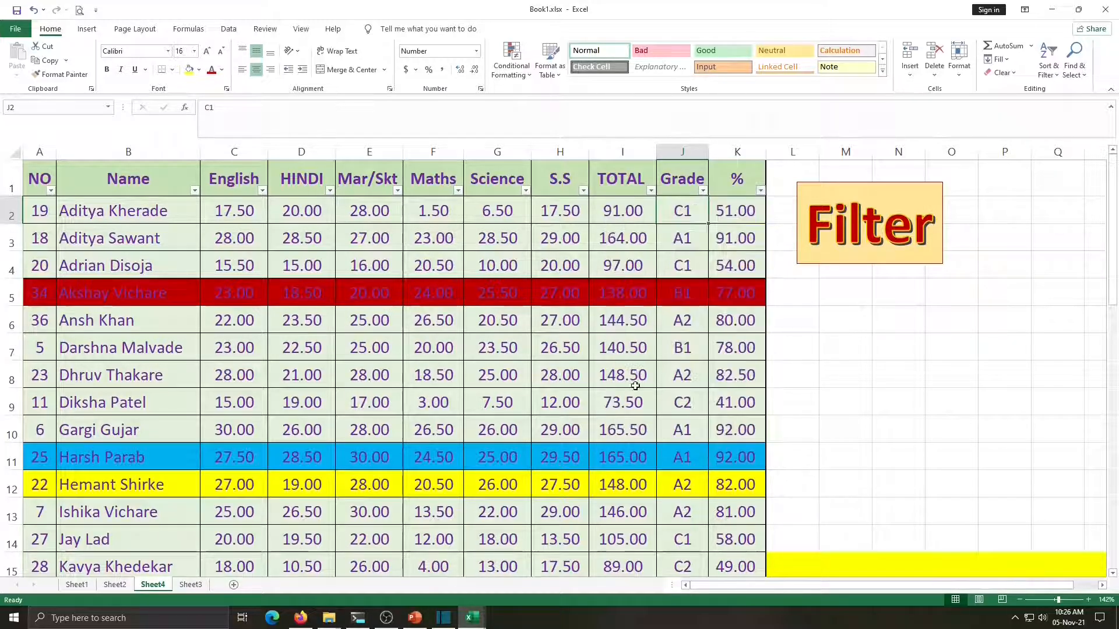
# Filter the Grade column of the marks table to show only grade A1.
pyautogui.click(703, 192)
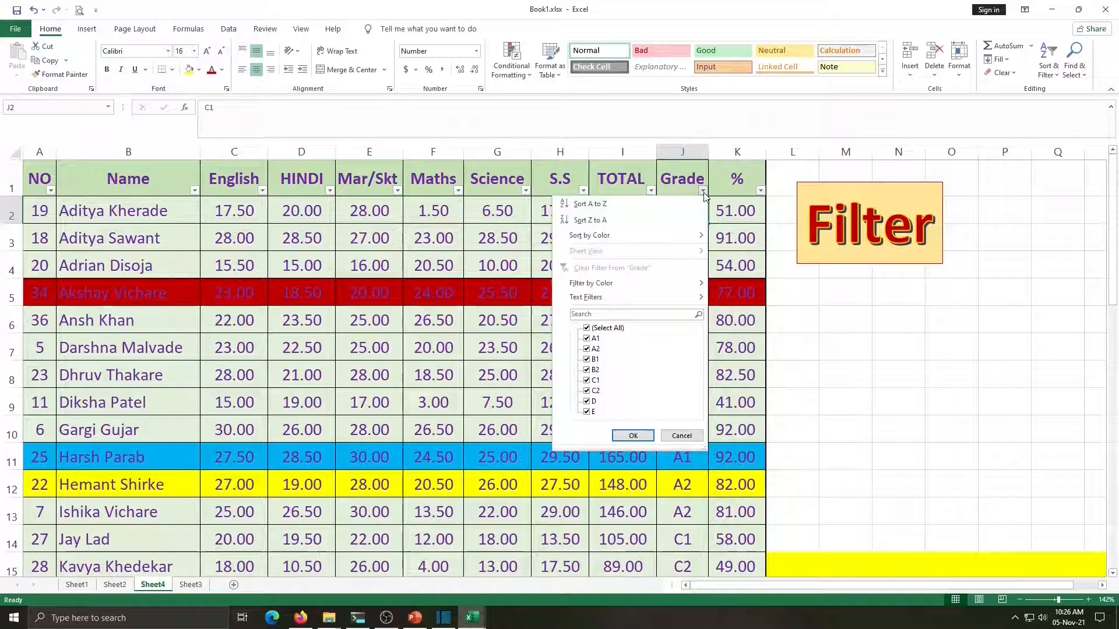
pyautogui.click(613, 328)
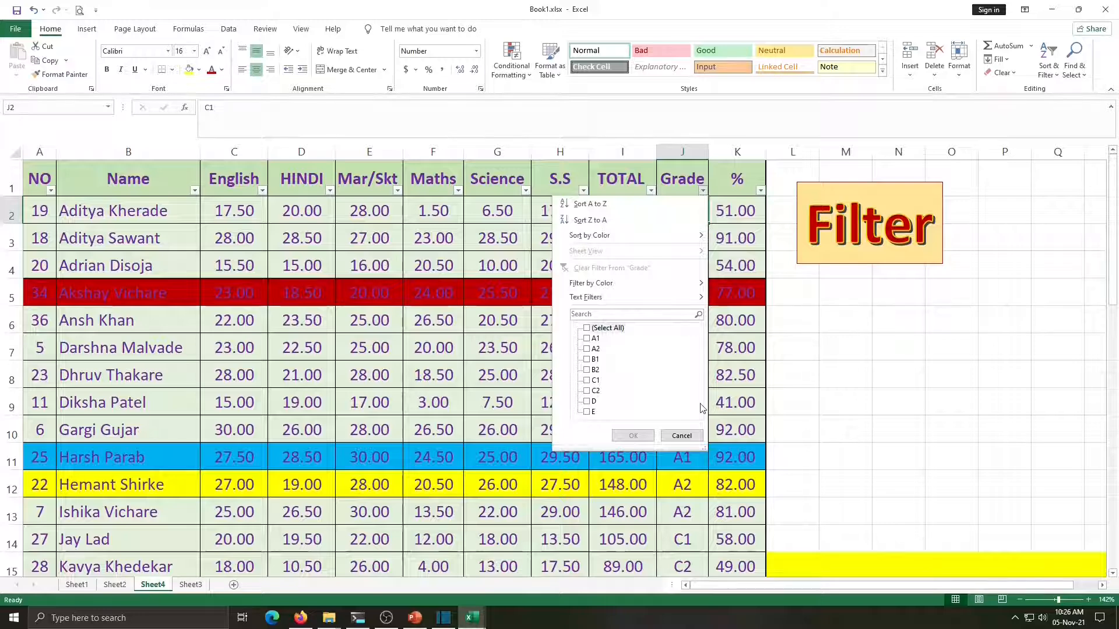
pyautogui.click(593, 338)
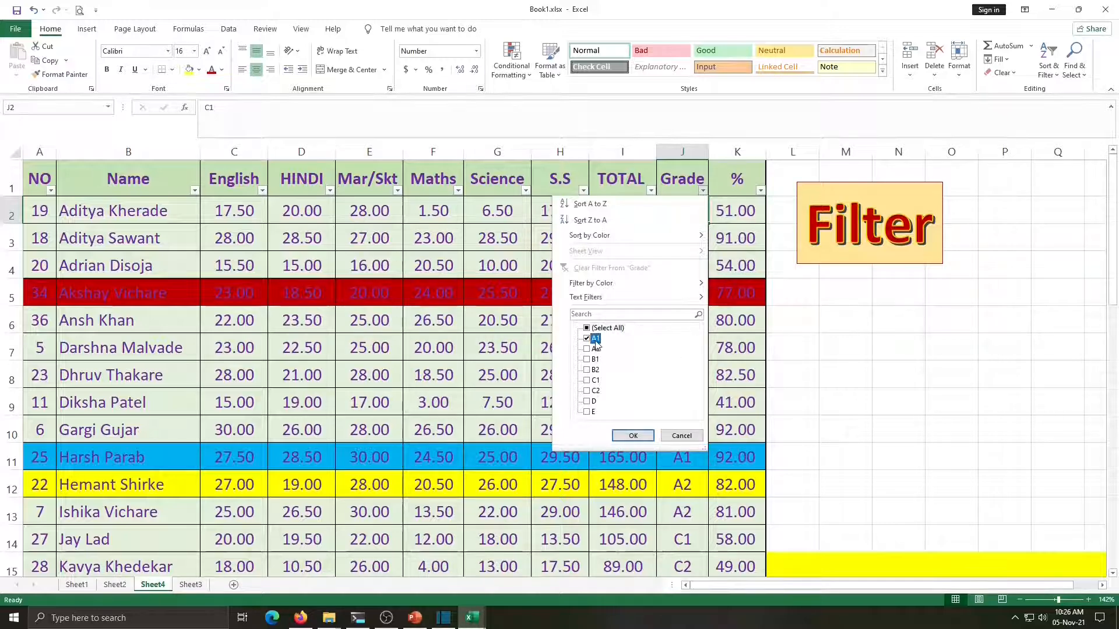
pyautogui.click(634, 436)
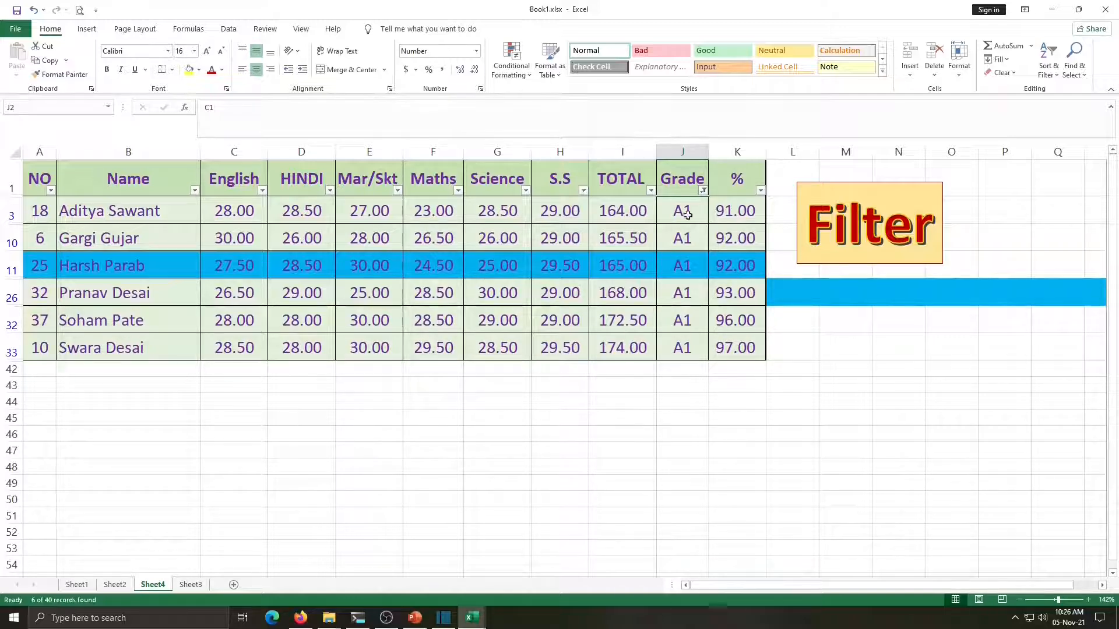
# Add grade A2 to the Grade column's filter and look through the filtered rows.
pyautogui.click(703, 193)
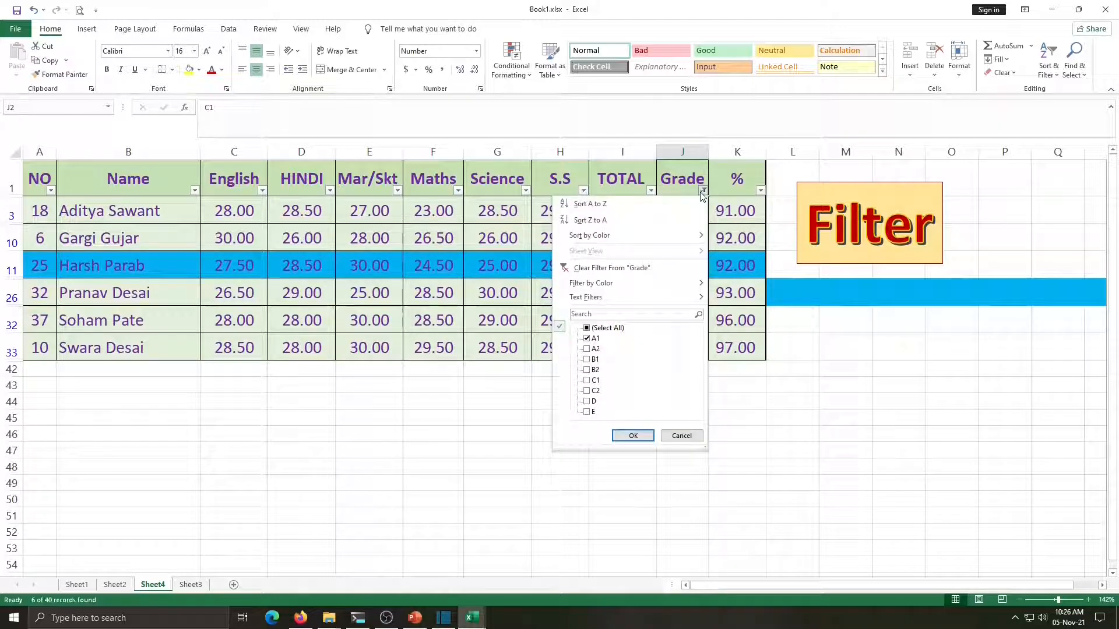
pyautogui.click(587, 349)
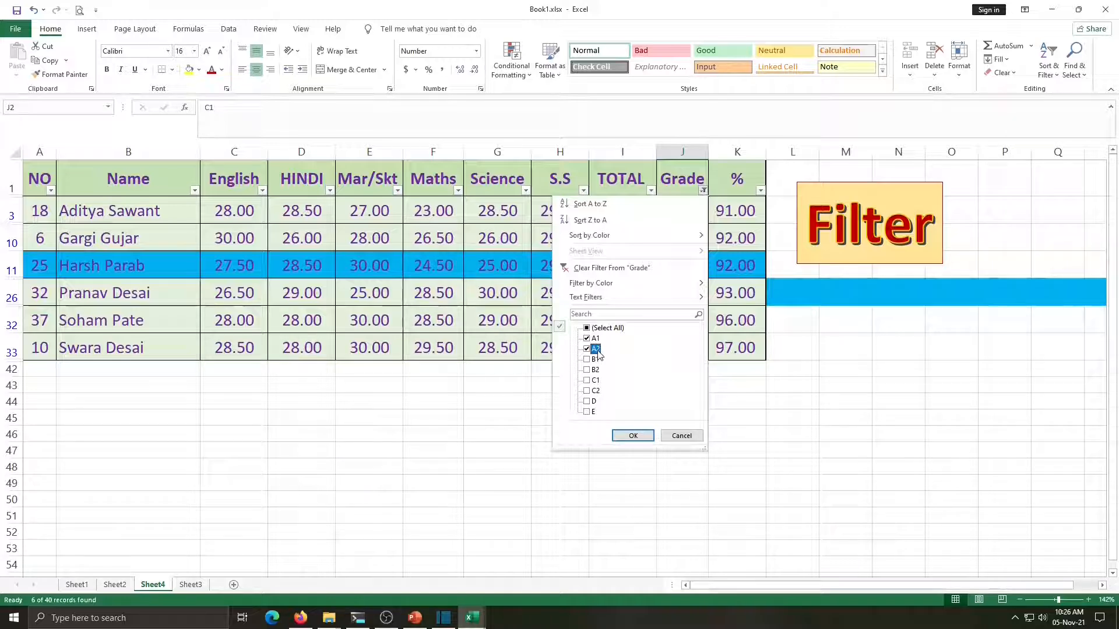
pyautogui.click(632, 436)
pyautogui.scroll(-3, 684, 455)
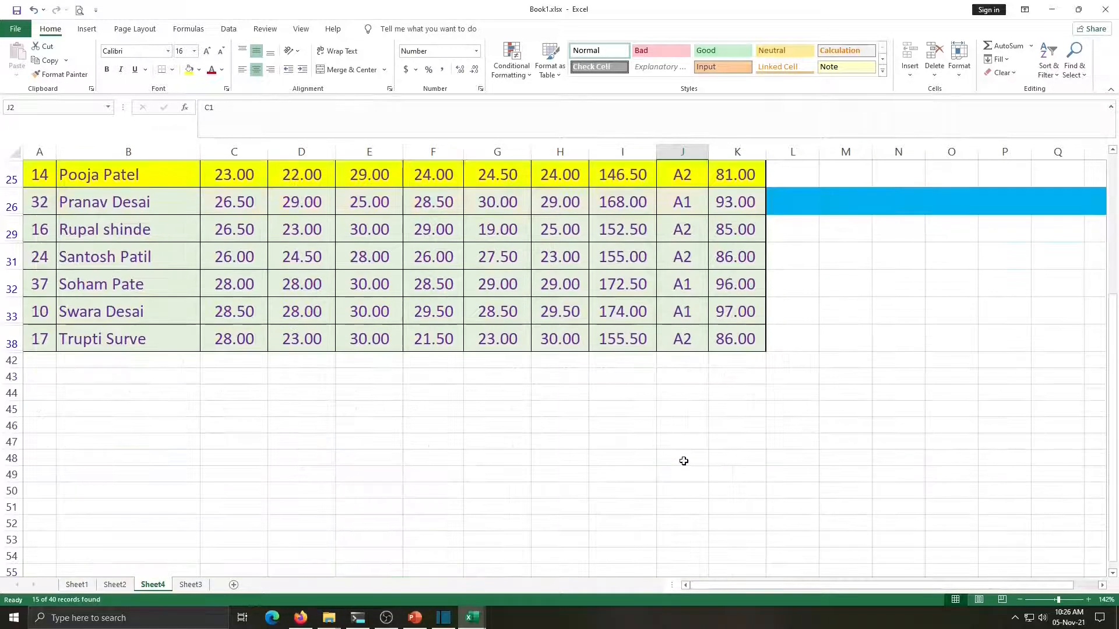
pyautogui.scroll(3, 683, 461)
pyautogui.scroll(1, 683, 461)
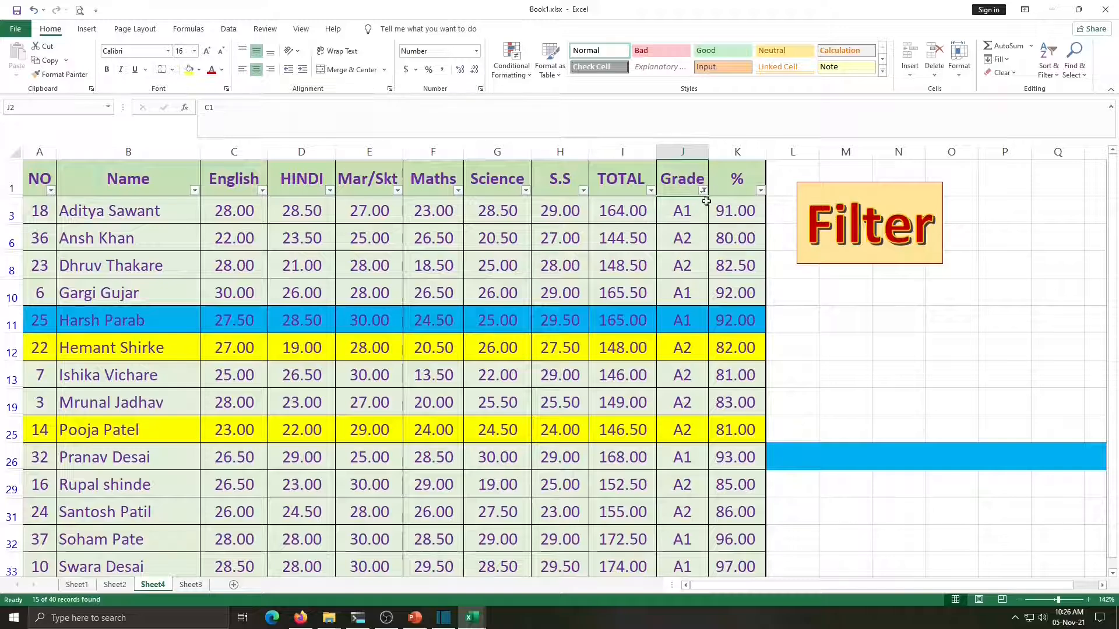
# Select all grades again in the Grade column's filter so every student row is shown.
pyautogui.click(704, 194)
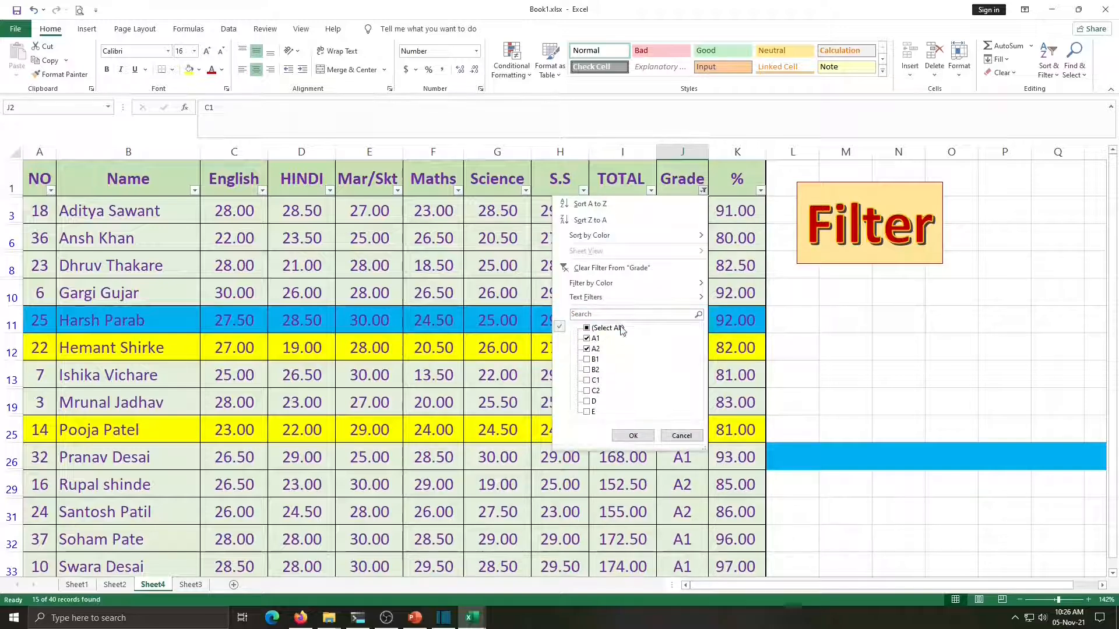
pyautogui.click(619, 328)
pyautogui.click(633, 436)
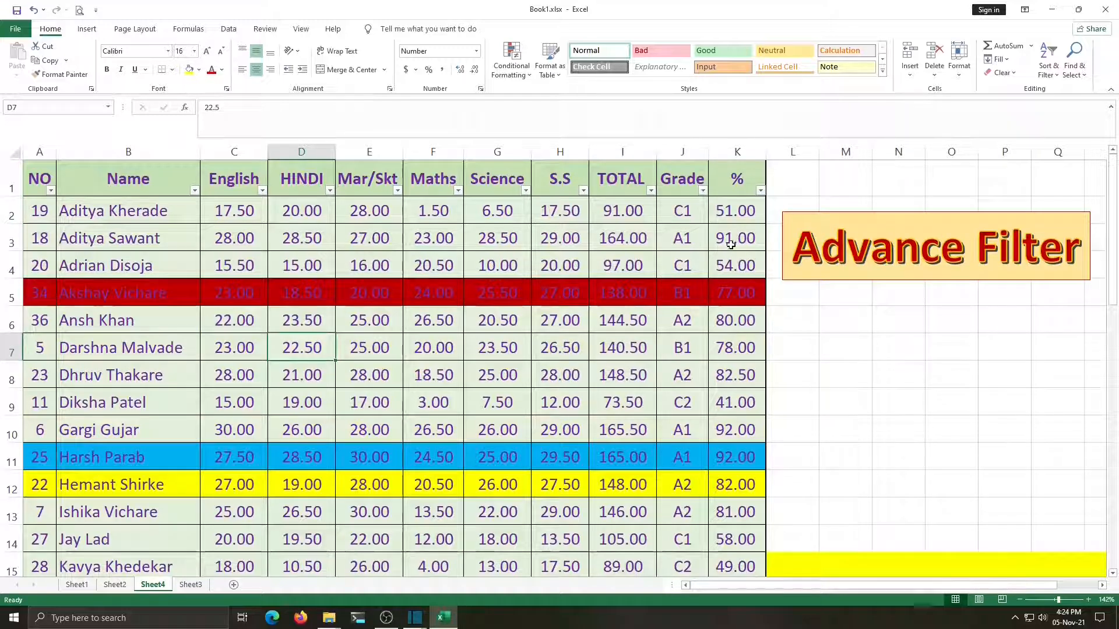
# Filter the Grade column by the yellow cell colour and clear that filter again.
pyautogui.click(702, 191)
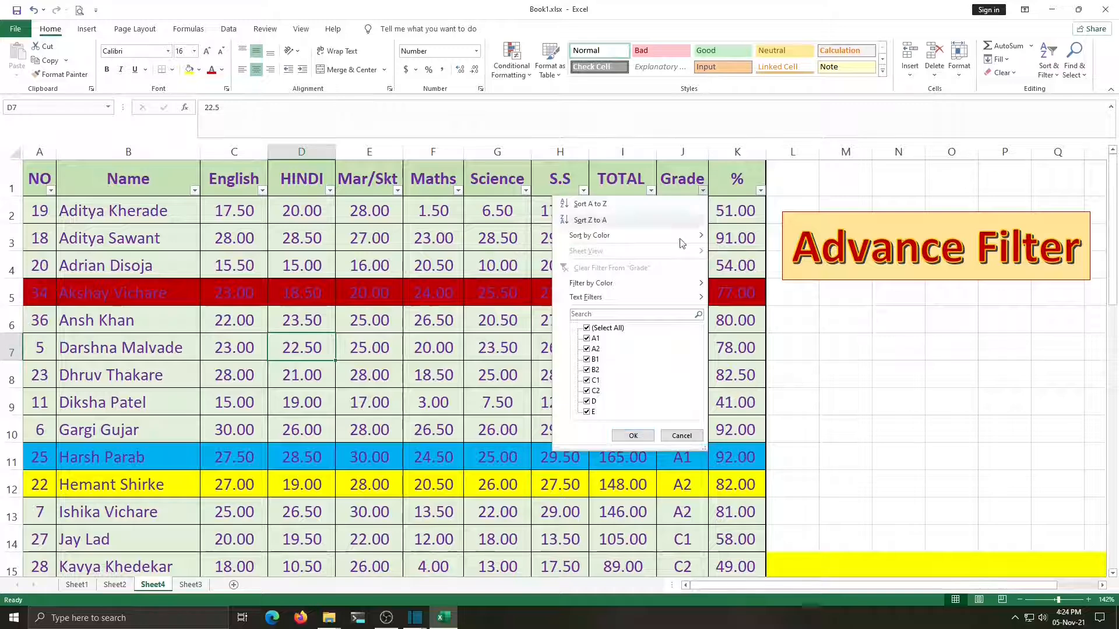
pyautogui.moveTo(639, 289)
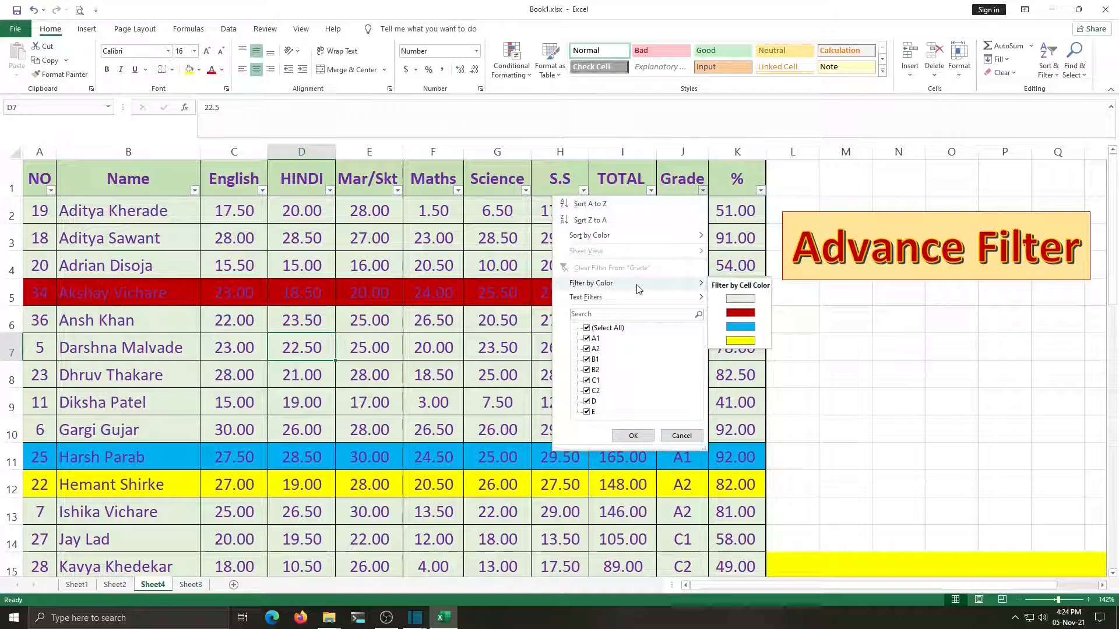
pyautogui.click(739, 344)
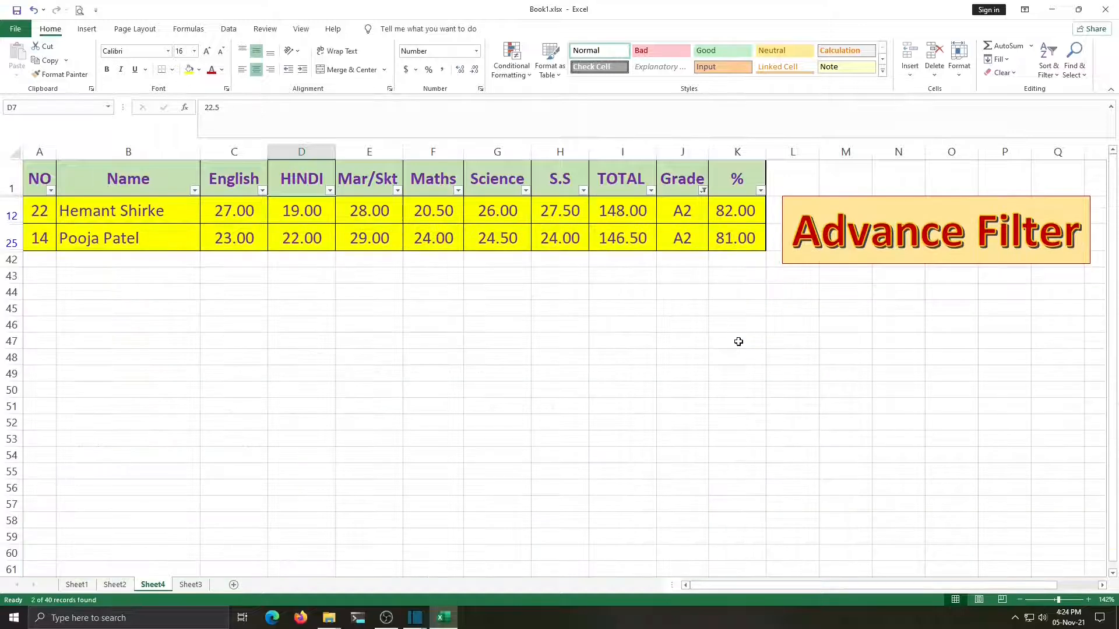
pyautogui.click(703, 191)
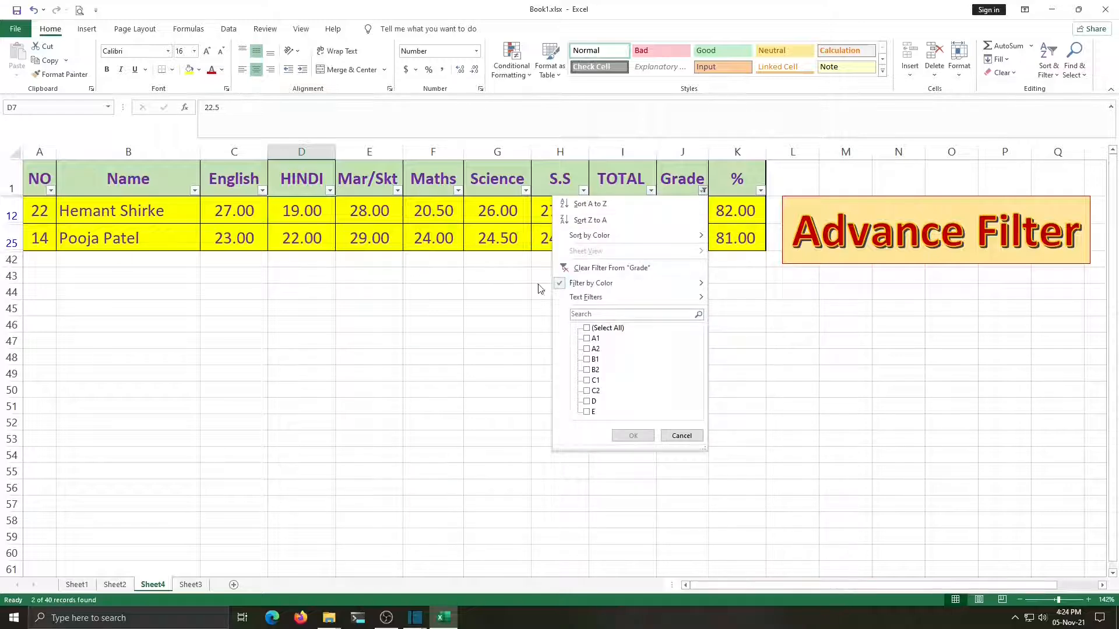
pyautogui.click(601, 268)
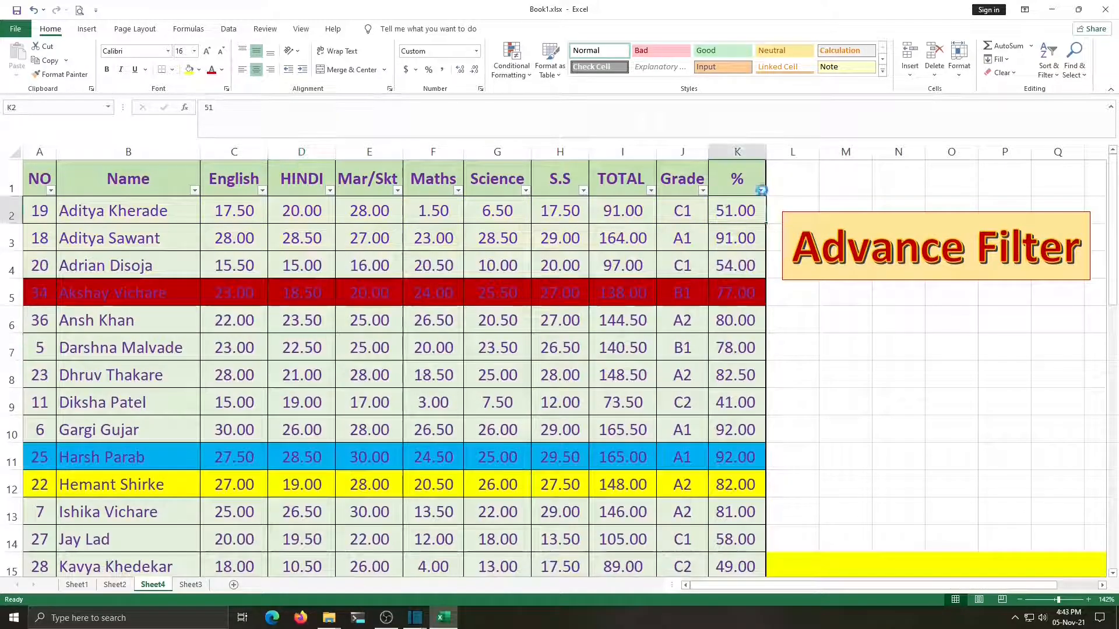
# Apply a number filter to the % column for values less than 50.
pyautogui.click(761, 191)
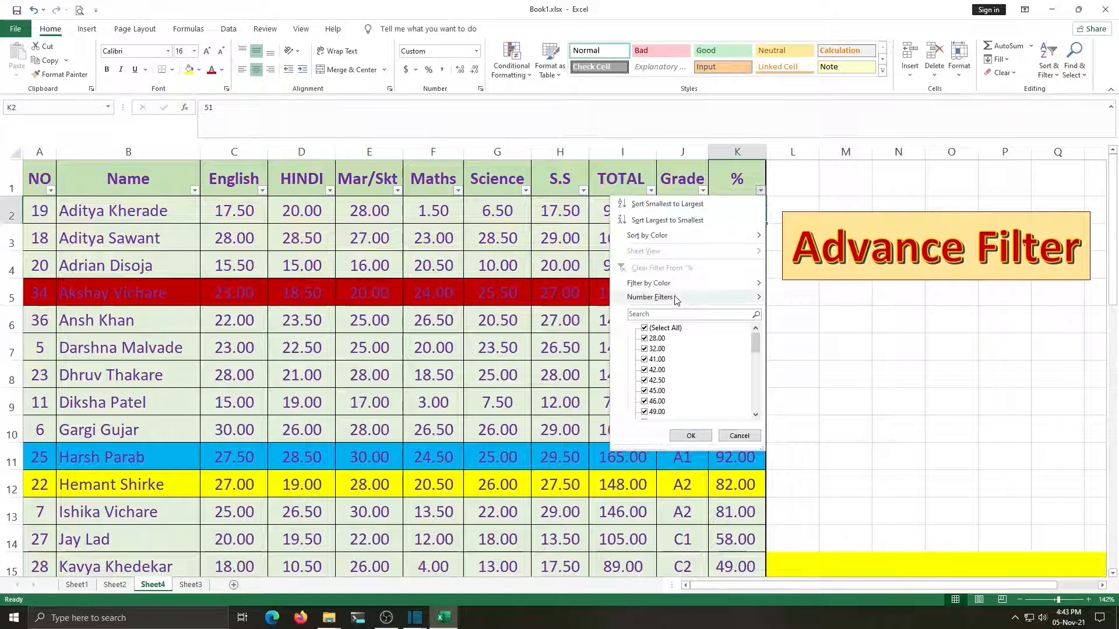
pyautogui.moveTo(676, 300)
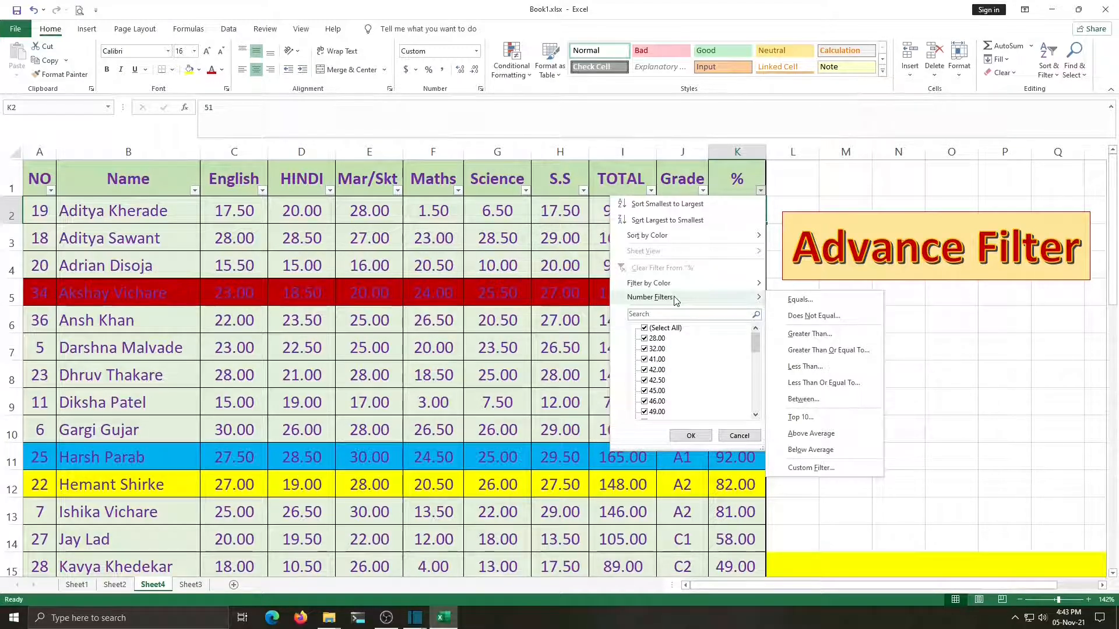
pyautogui.click(830, 372)
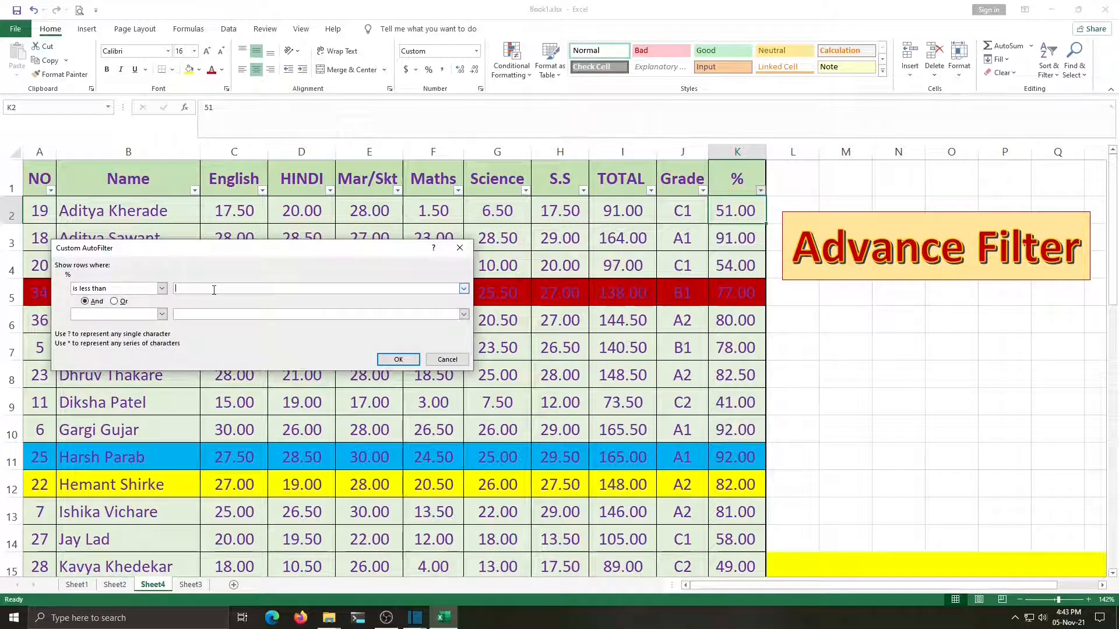
pyautogui.write('50')
pyautogui.click(398, 359)
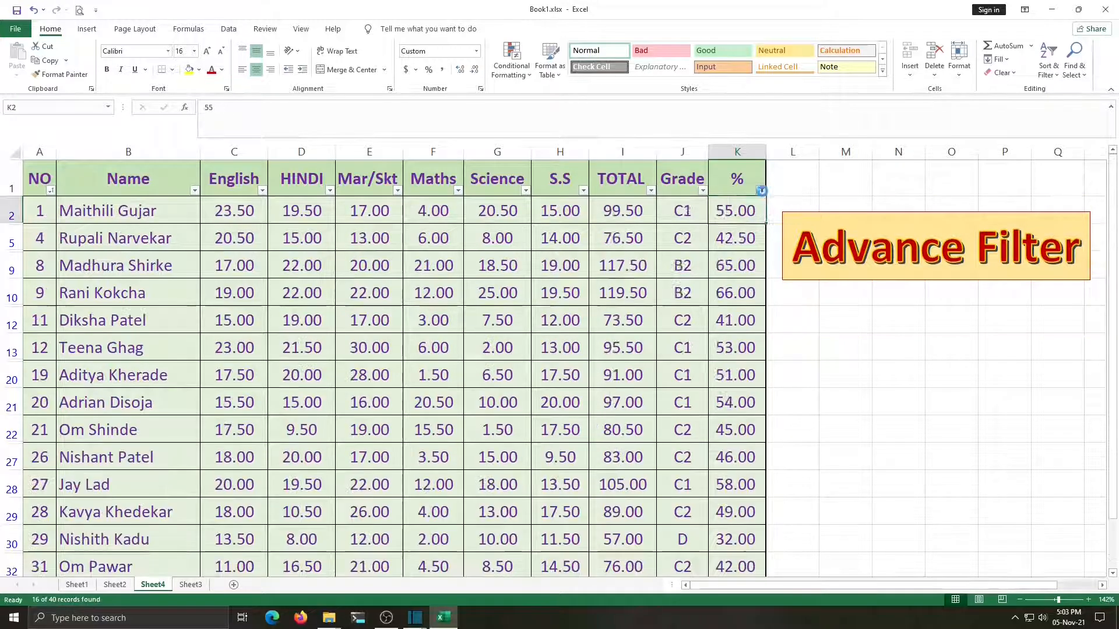
# Filter the % column to its top 10 items.
pyautogui.click(760, 190)
pyautogui.moveTo(717, 304)
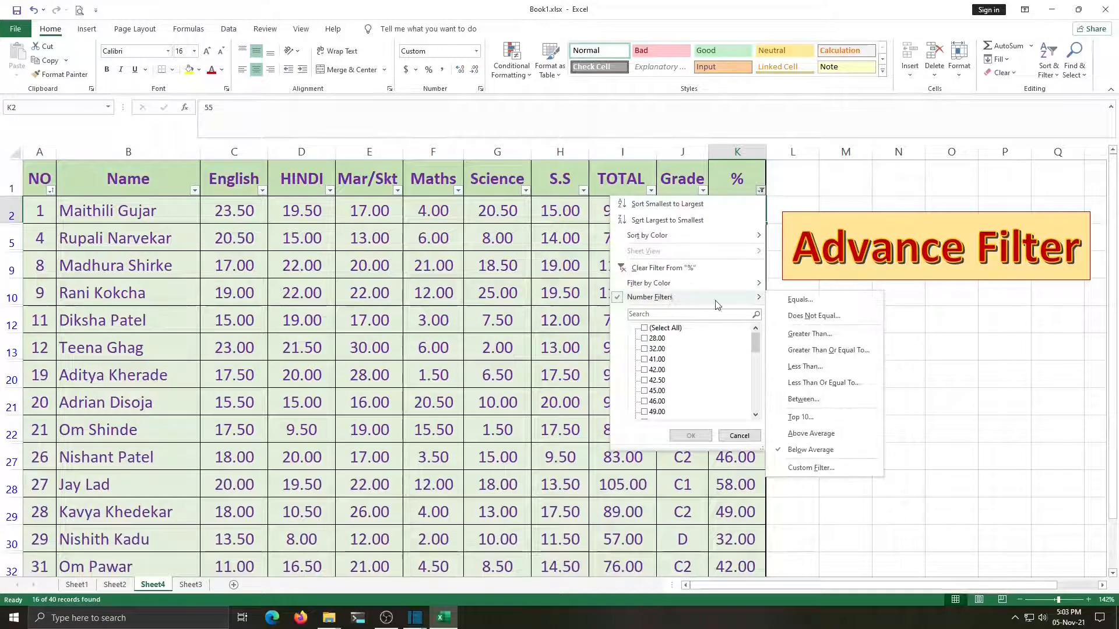
pyautogui.click(810, 418)
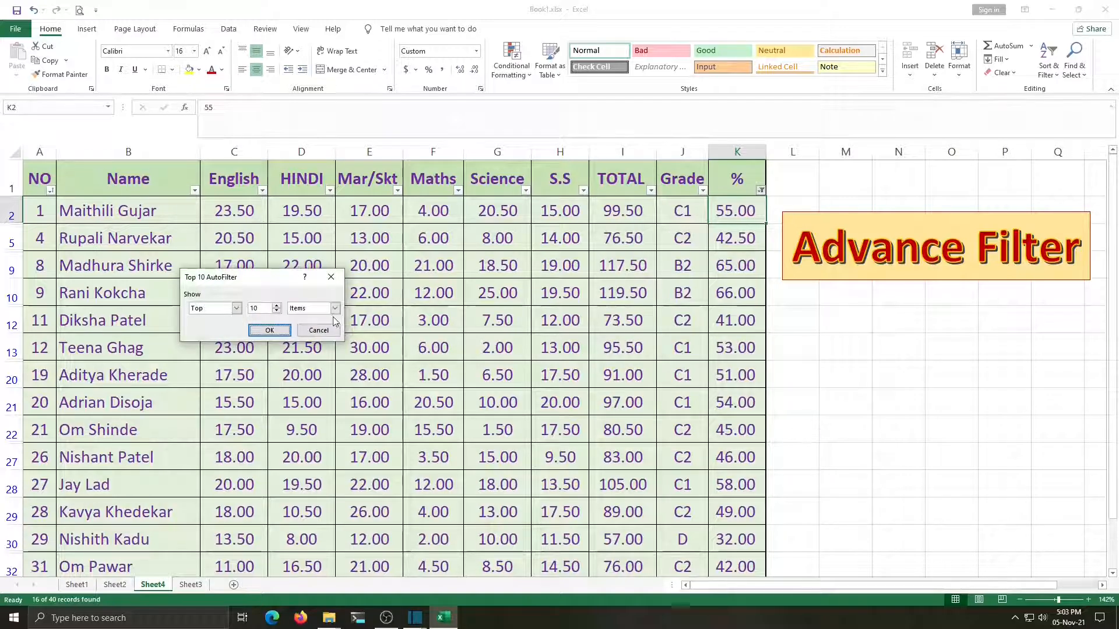
pyautogui.click(269, 330)
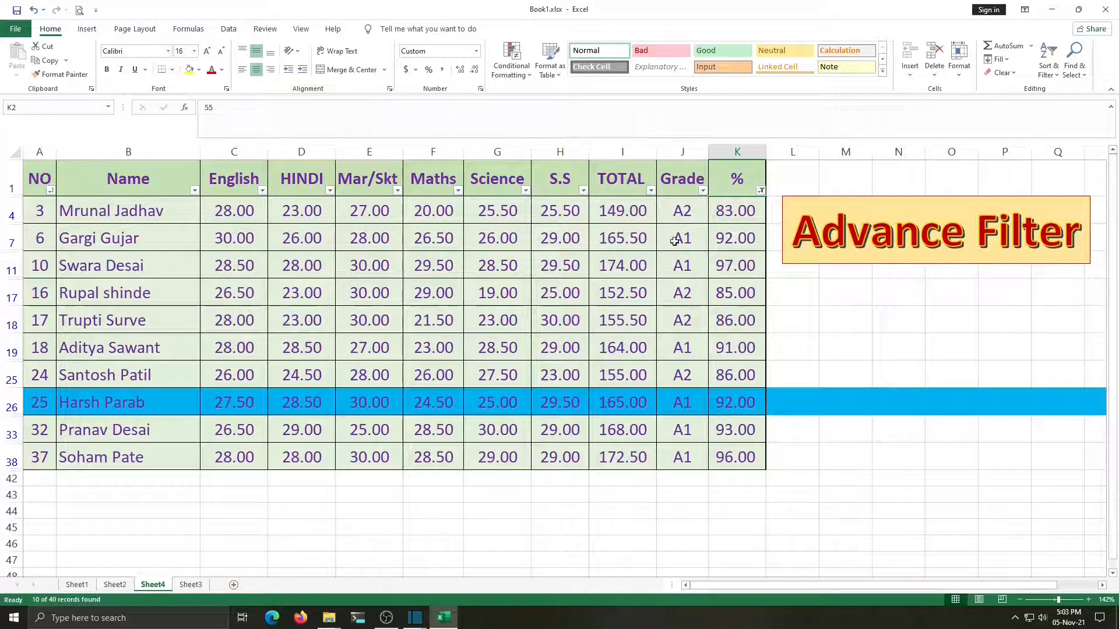
# Change the % column's number filter to show only above-average values.
pyautogui.click(761, 191)
pyautogui.moveTo(723, 297)
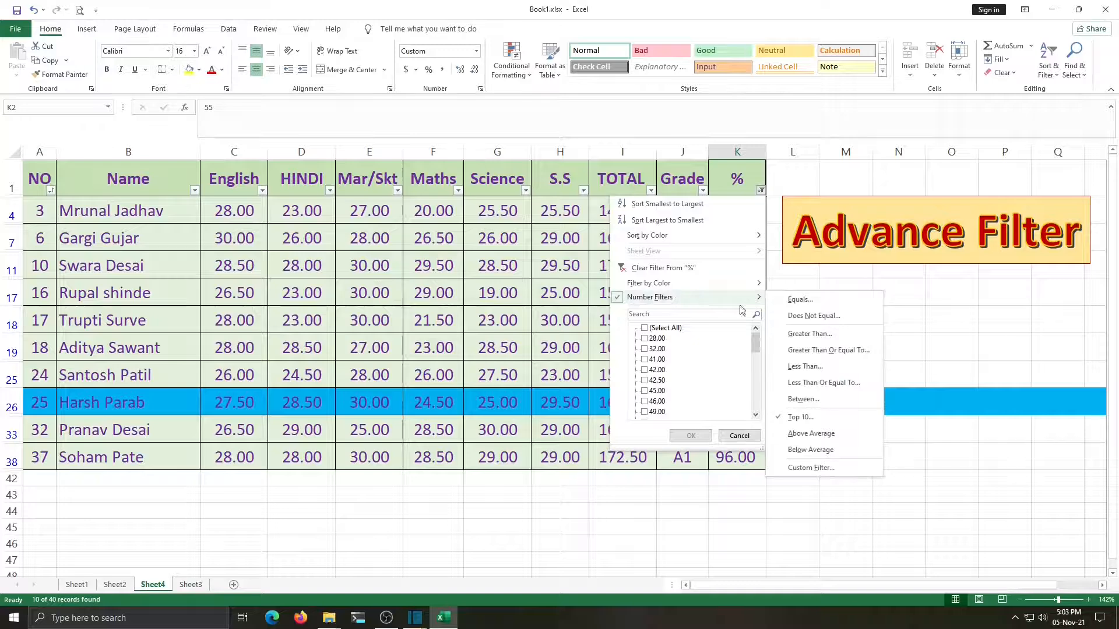
pyautogui.click(824, 432)
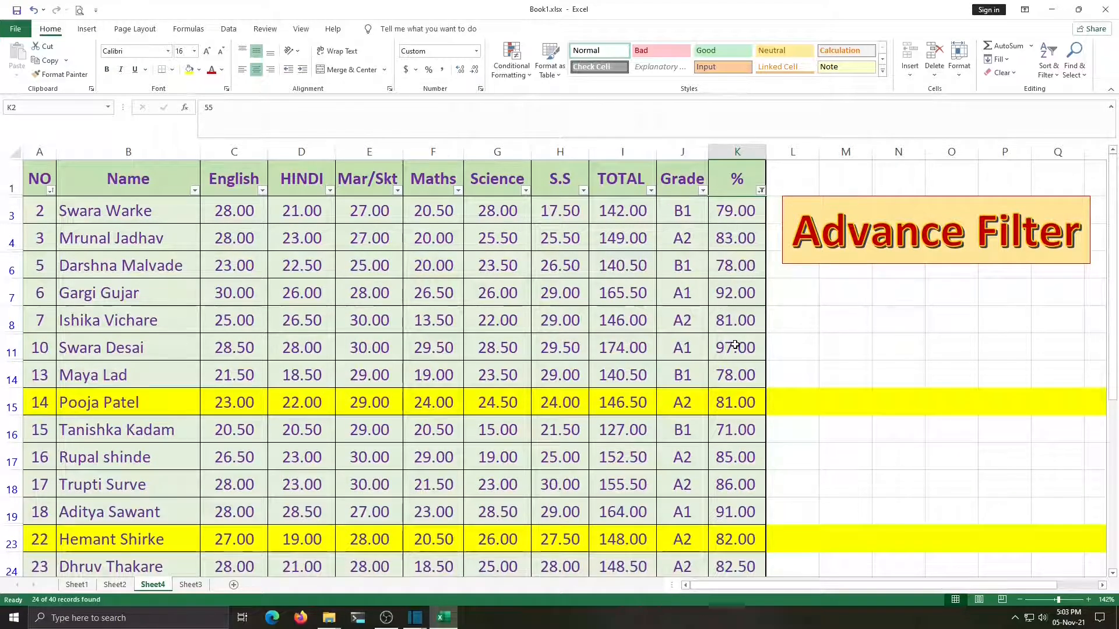
# Switch the % column's number filter to below-average values and look through the filtered rows.
pyautogui.click(760, 192)
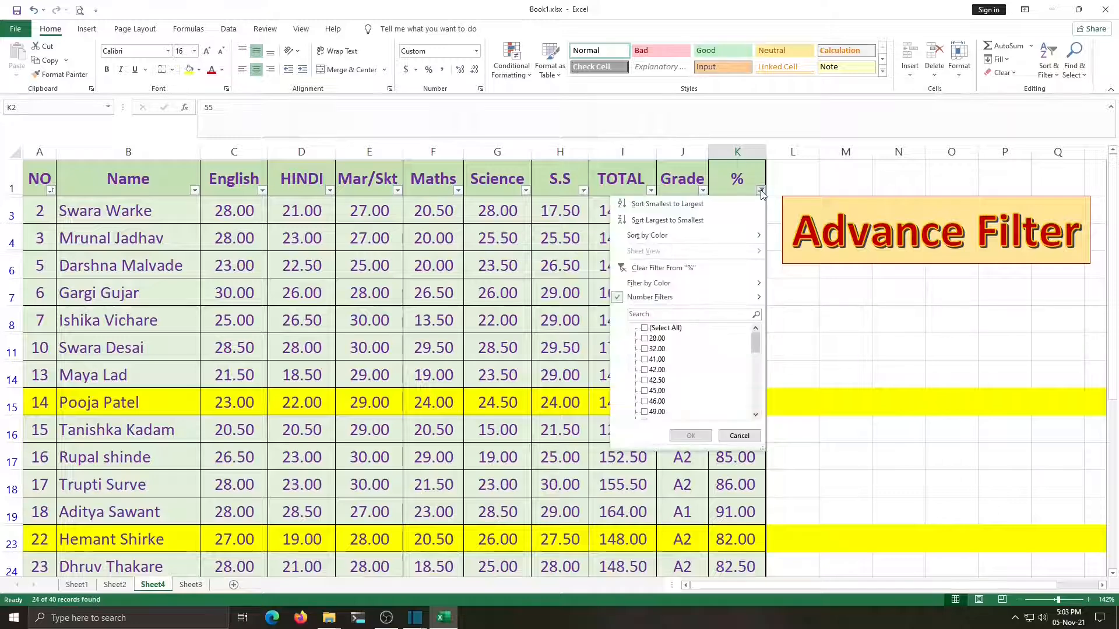
pyautogui.moveTo(686, 303)
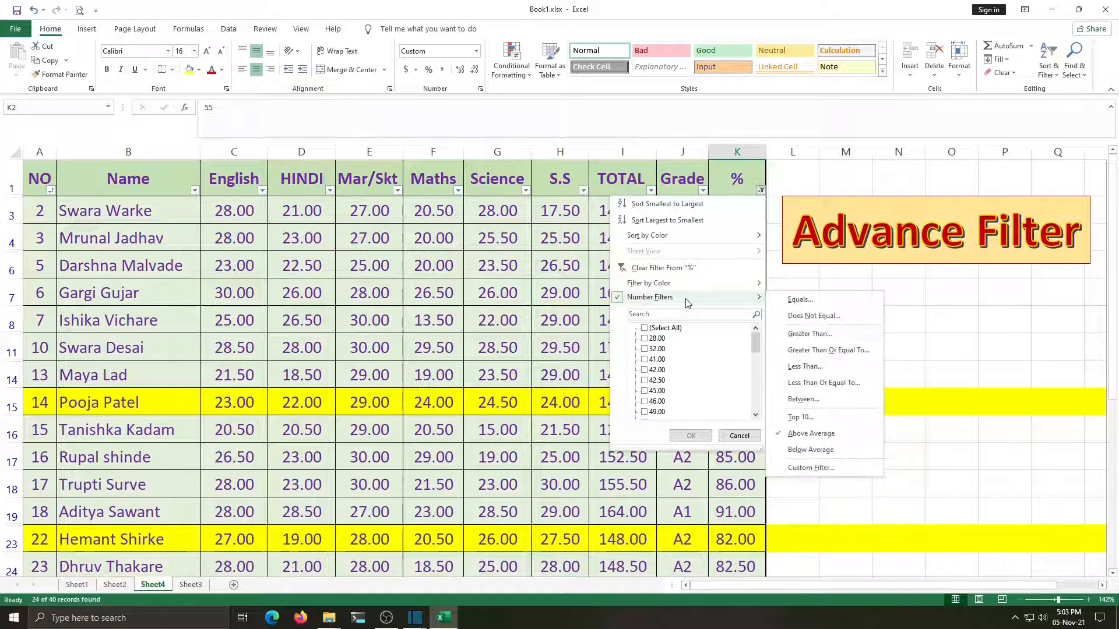
pyautogui.click(811, 450)
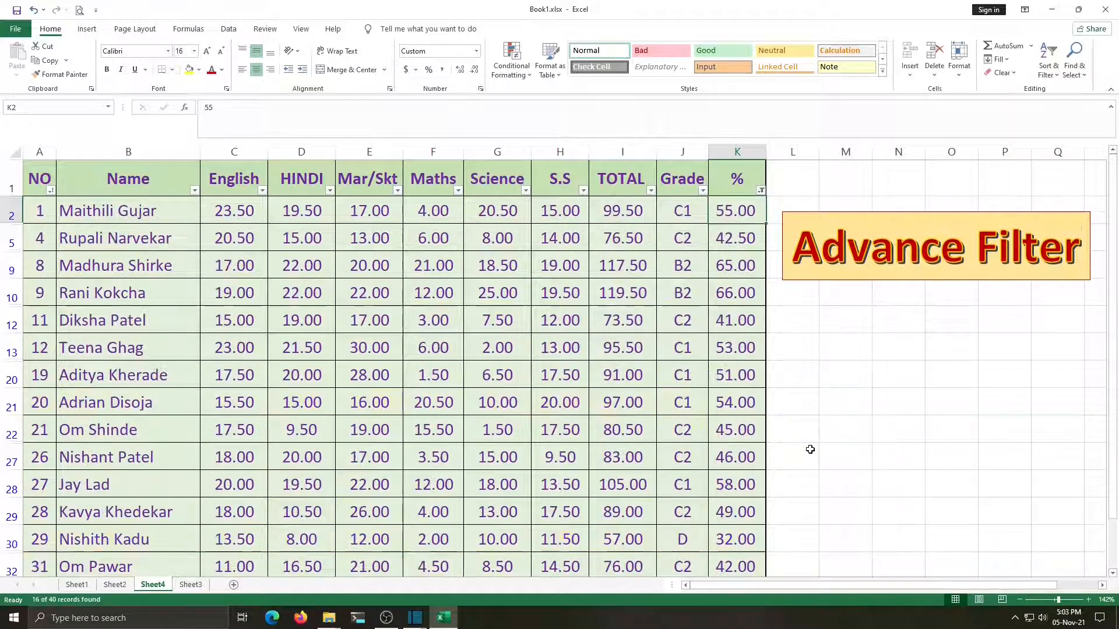
pyautogui.scroll(-2, 740, 402)
pyautogui.scroll(3, 740, 402)
# Apply a text filter to the Name column for names that contain "m".
pyautogui.click(761, 191)
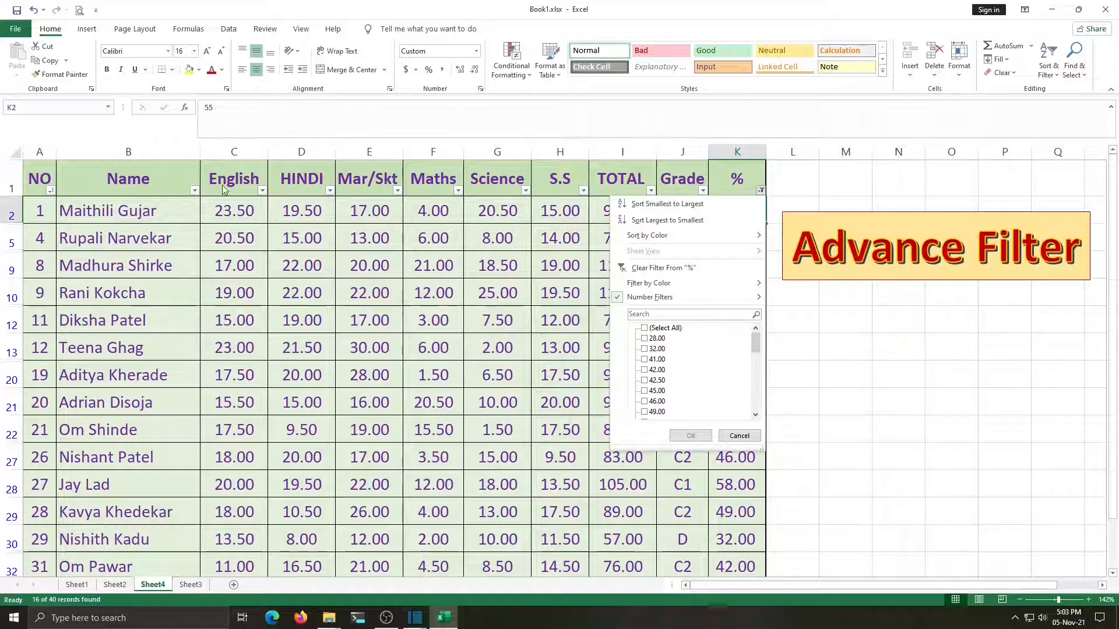
pyautogui.click(198, 193)
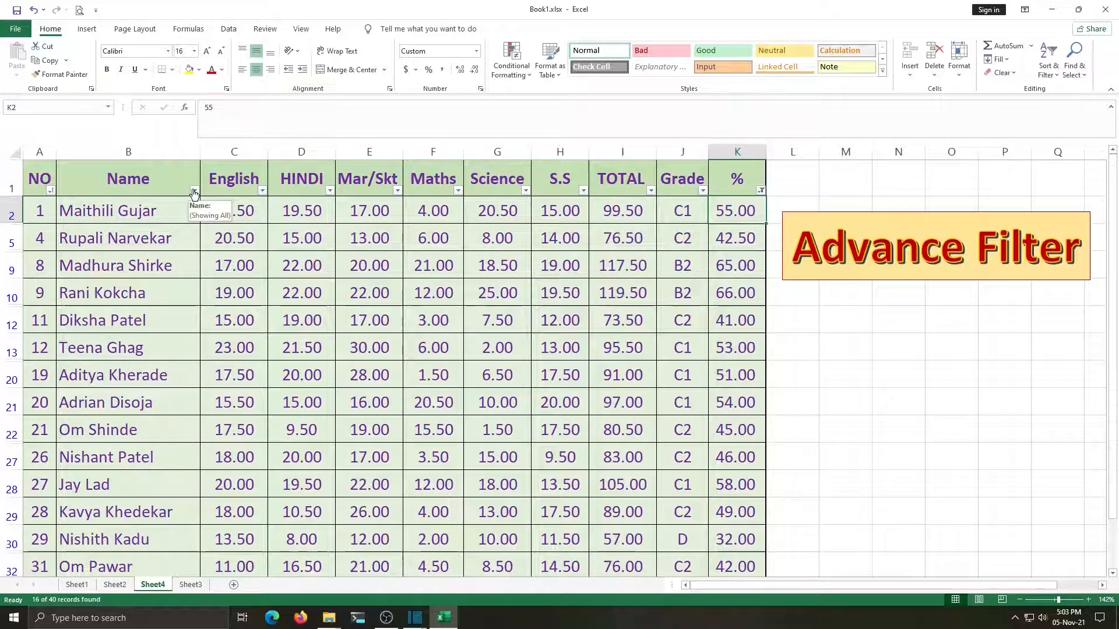
pyautogui.click(117, 188)
pyautogui.click(196, 192)
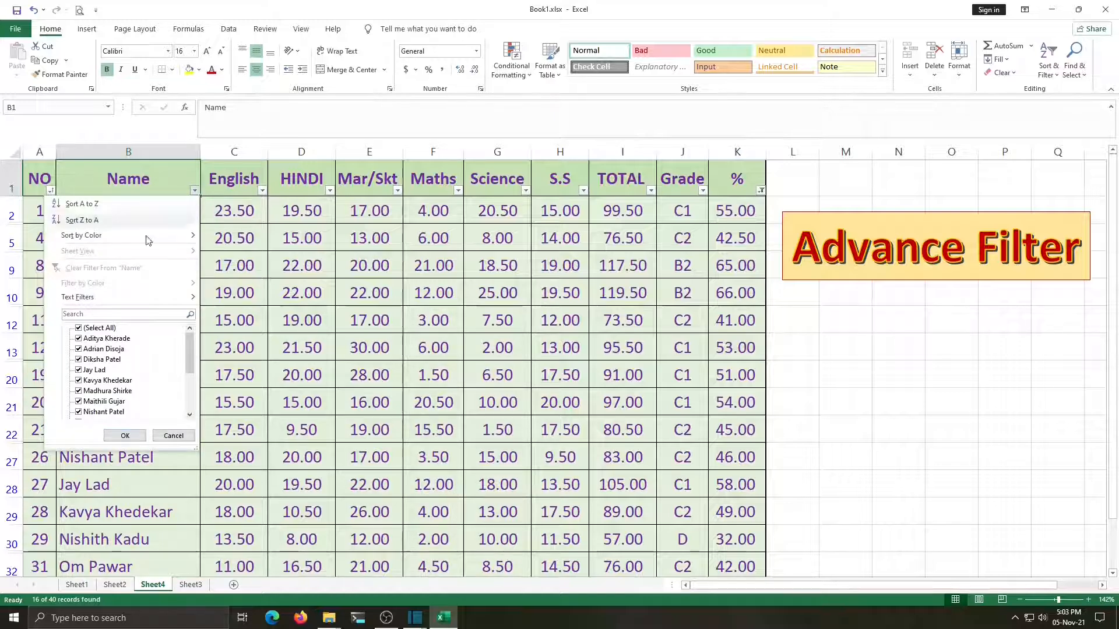
pyautogui.moveTo(89, 302)
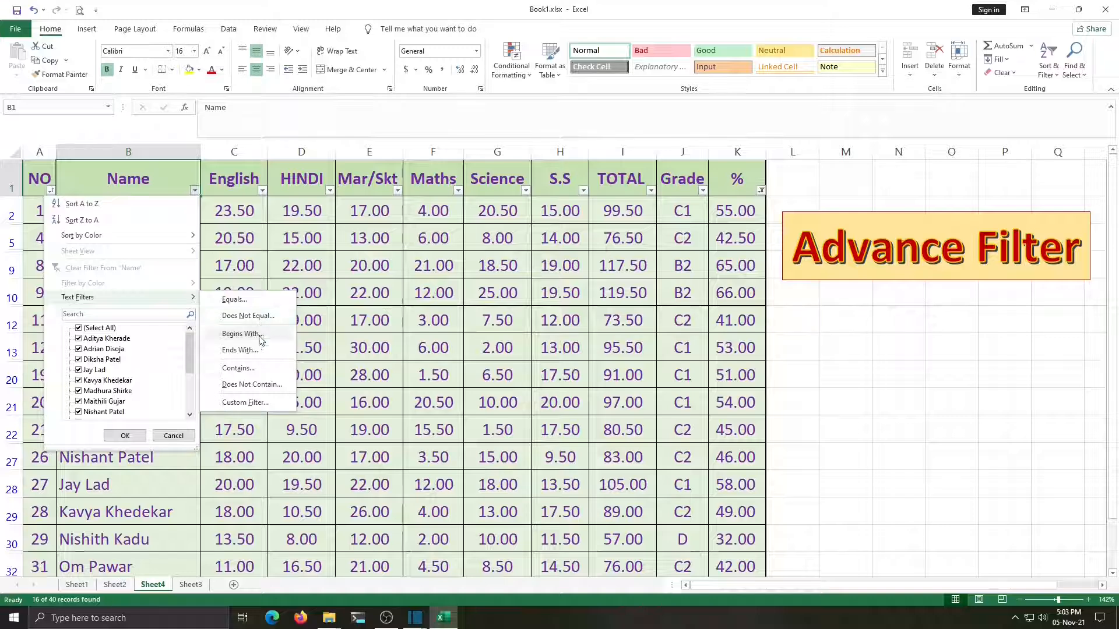
pyautogui.click(244, 372)
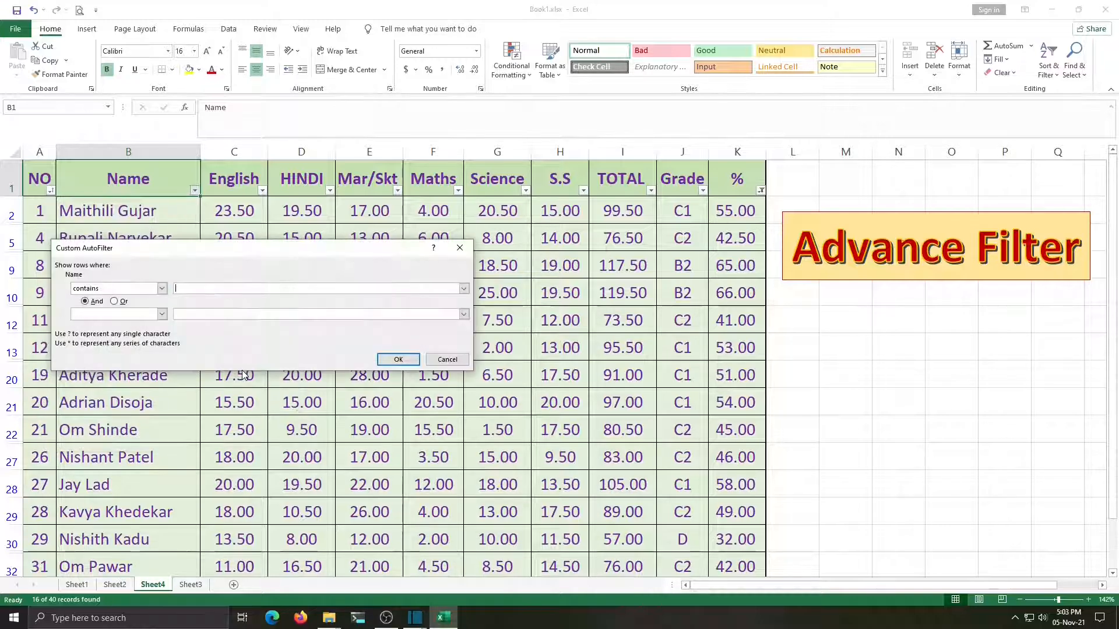
pyautogui.write('m')
pyautogui.click(396, 359)
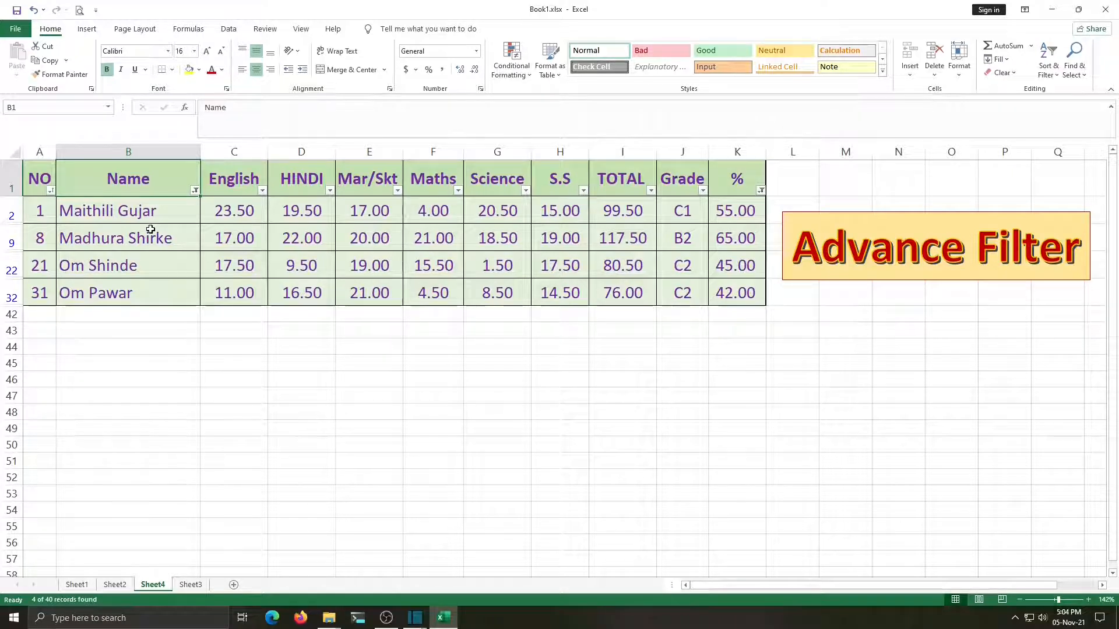
# Try to change the Name column's text filter to an ends-with condition.
pyautogui.click(195, 191)
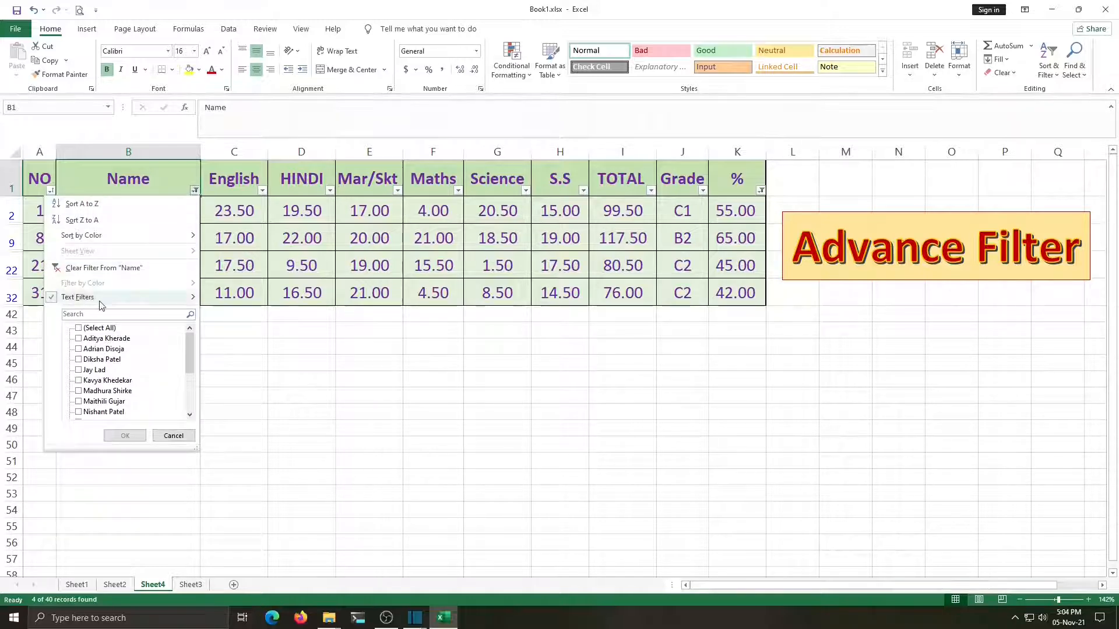
pyautogui.click(249, 352)
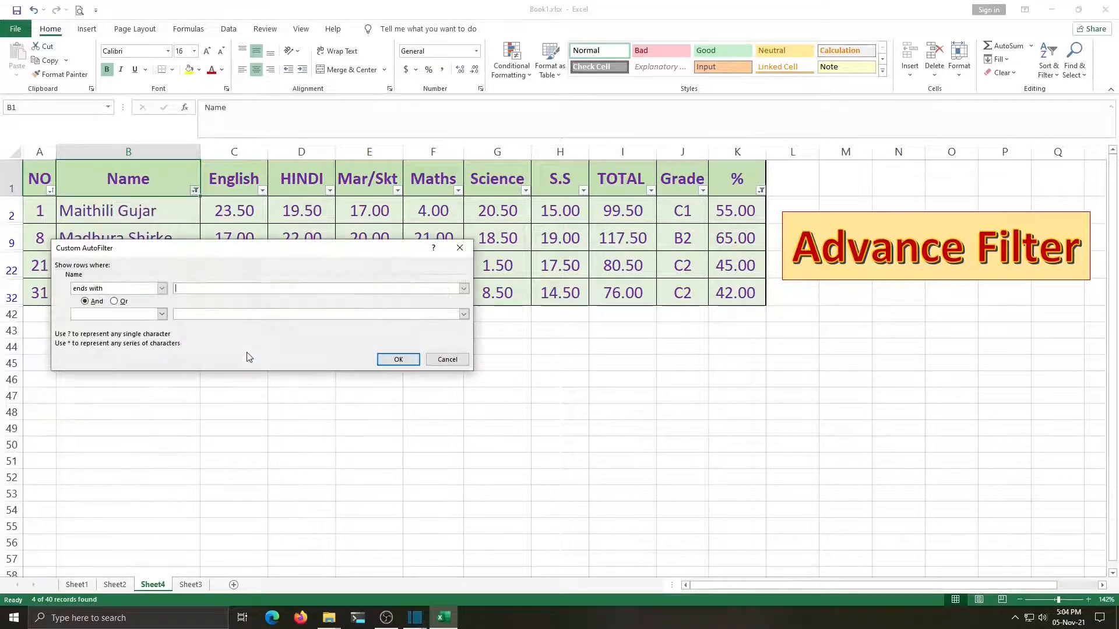
pyautogui.click(388, 360)
# Filter the Name column for names that end with "a", and clear the filter from that column.
pyautogui.click(195, 190)
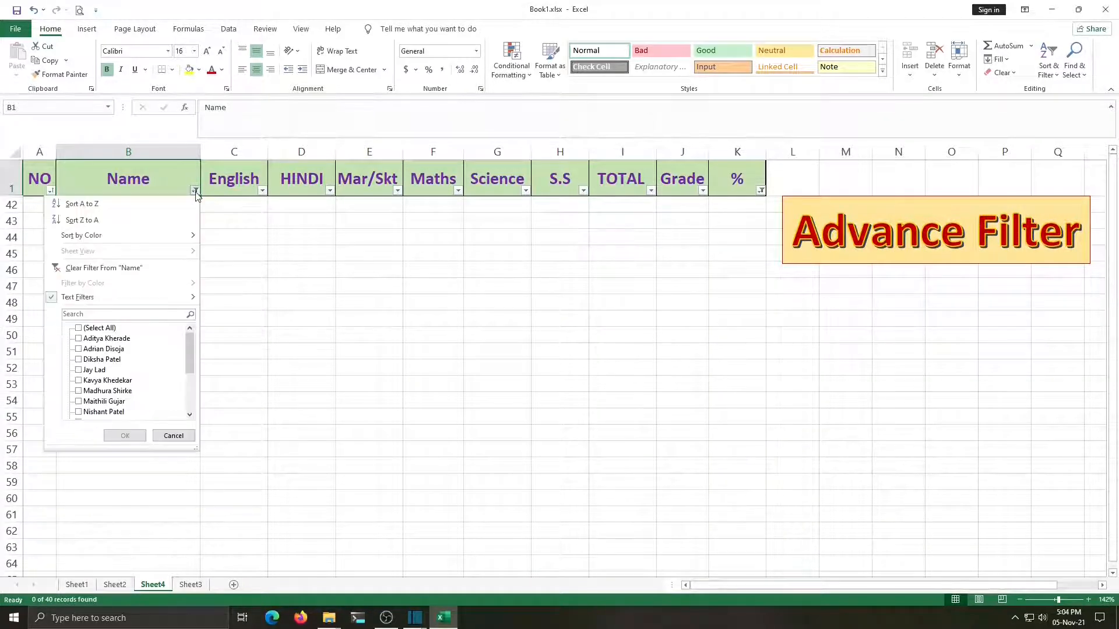
pyautogui.moveTo(91, 300)
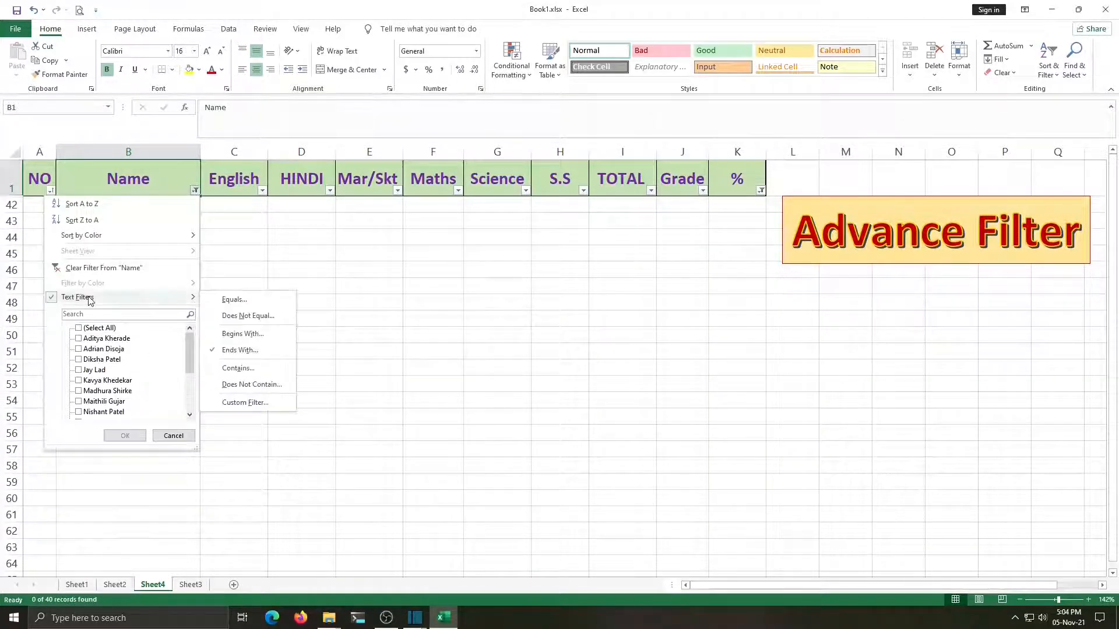
pyautogui.click(251, 369)
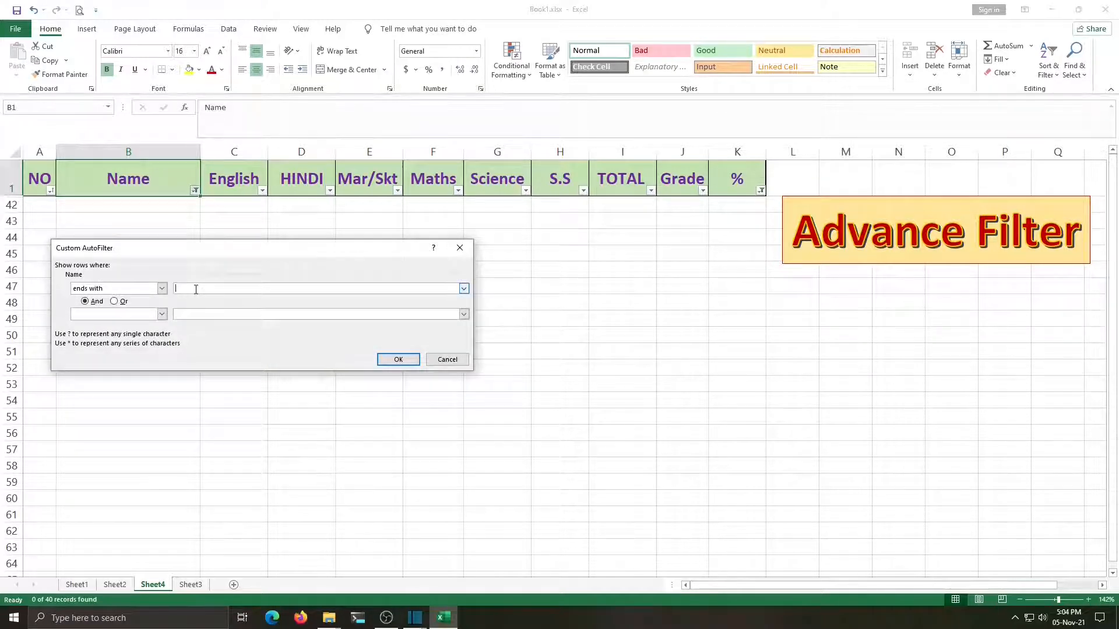
pyautogui.click(398, 359)
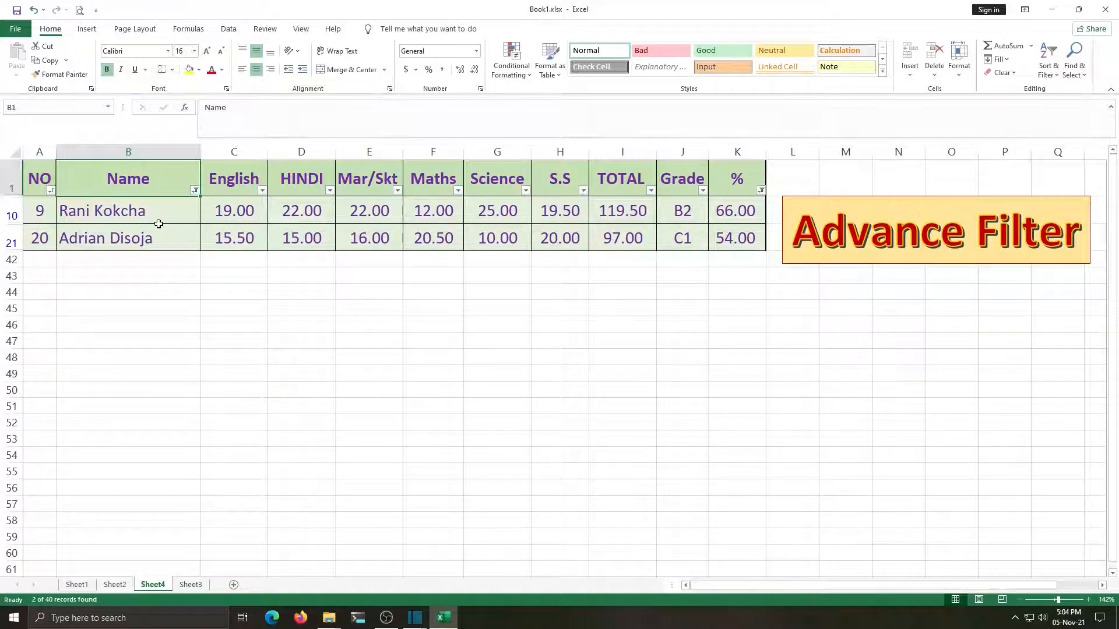
pyautogui.click(194, 190)
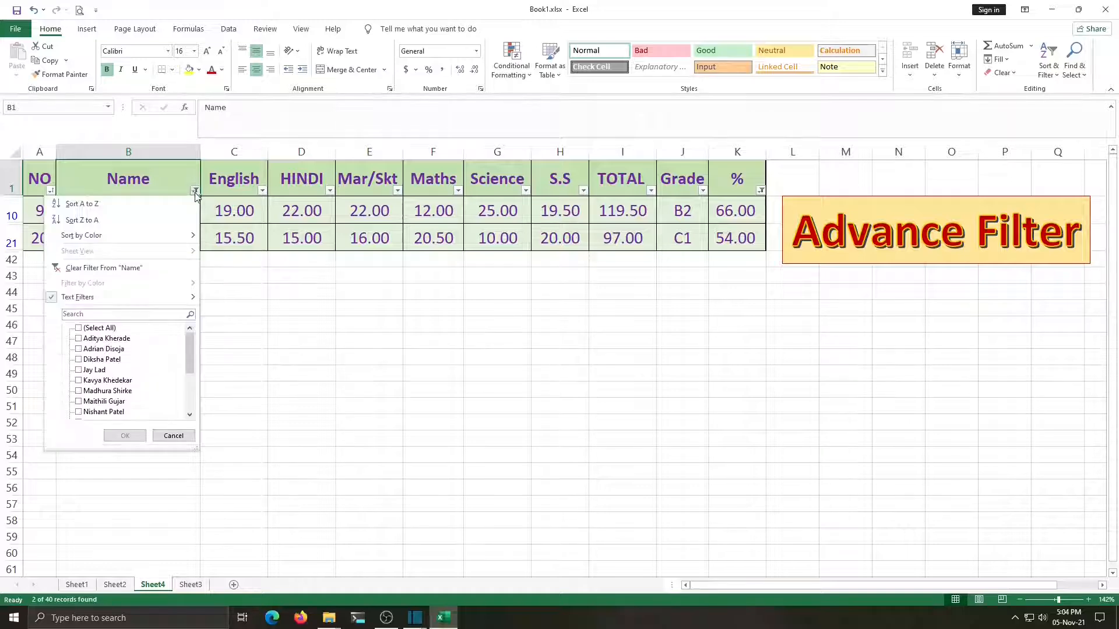
pyautogui.click(69, 271)
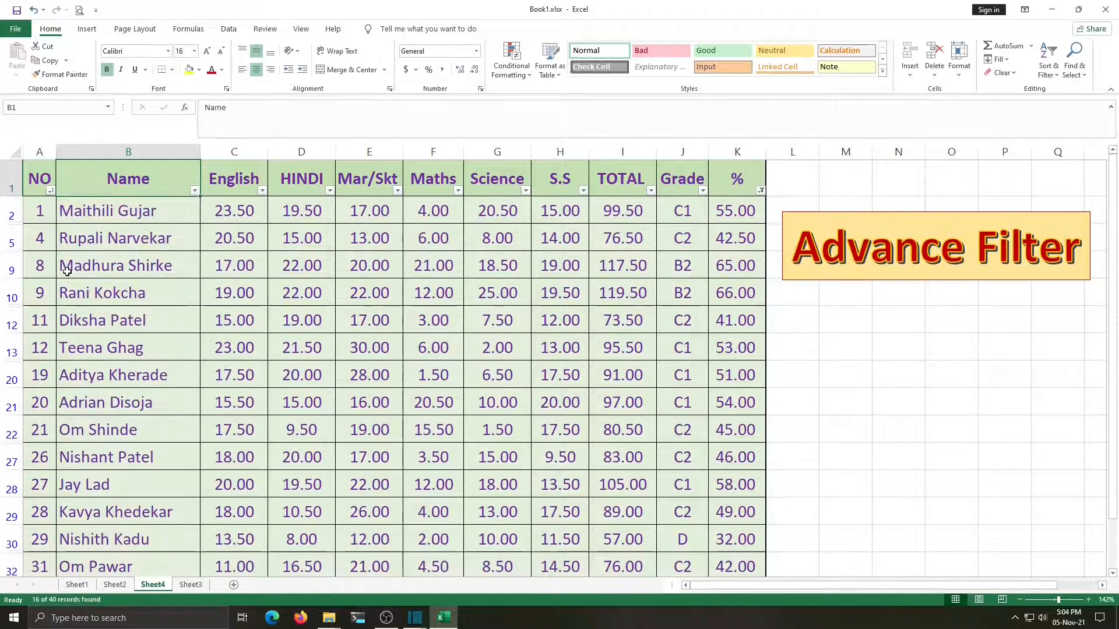